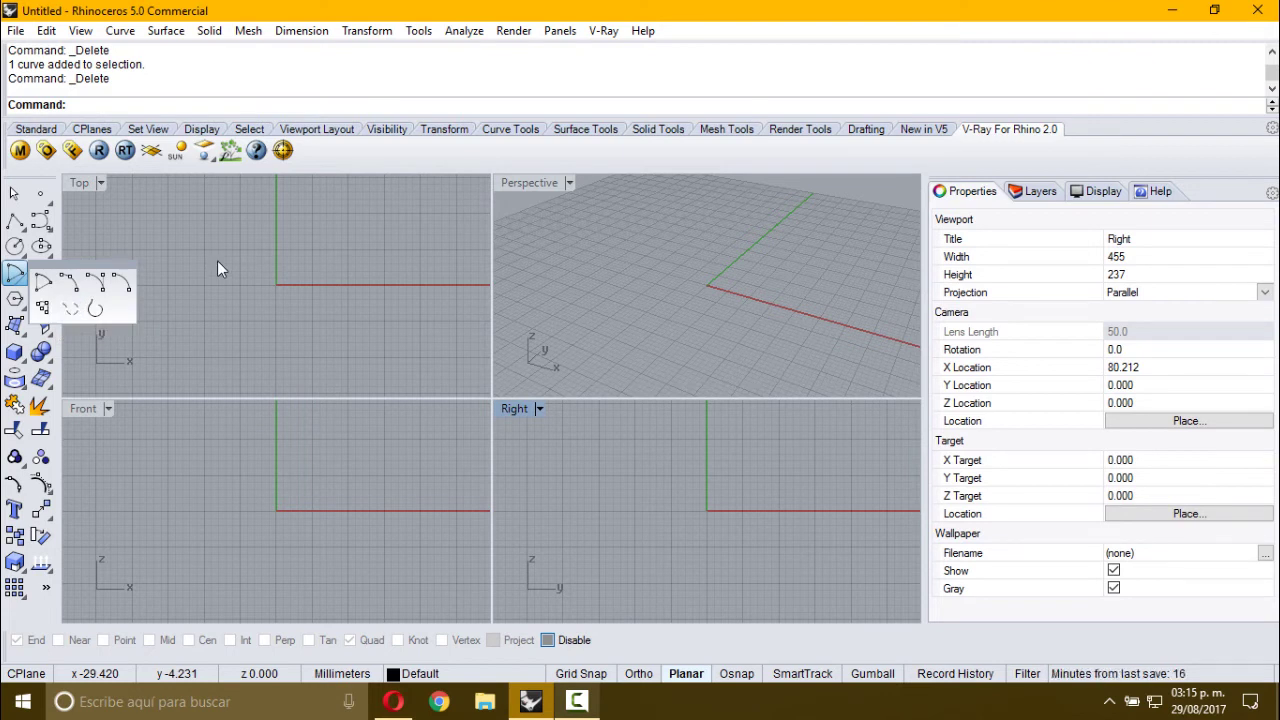
# Maximize the Top viewport and draw a shallow arc by center, start and end point, well to the left of the origin.
pyautogui.click(43, 284)
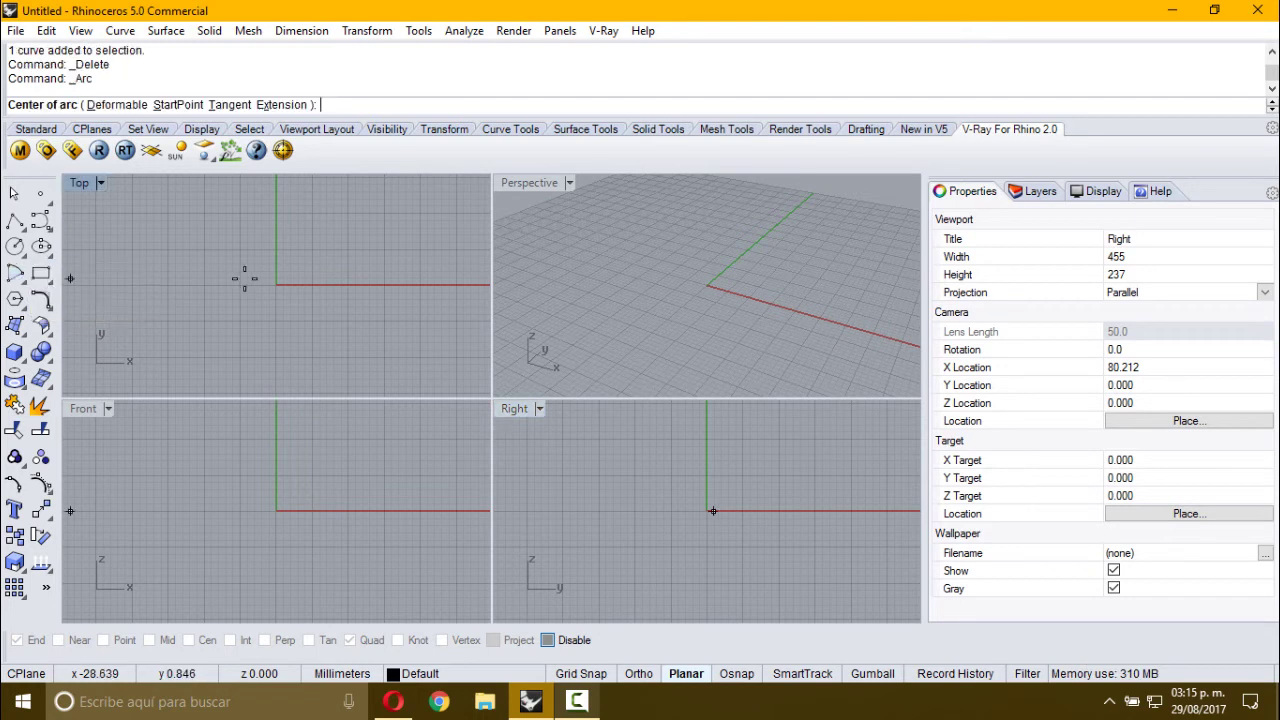
pyautogui.doubleClick(82, 184)
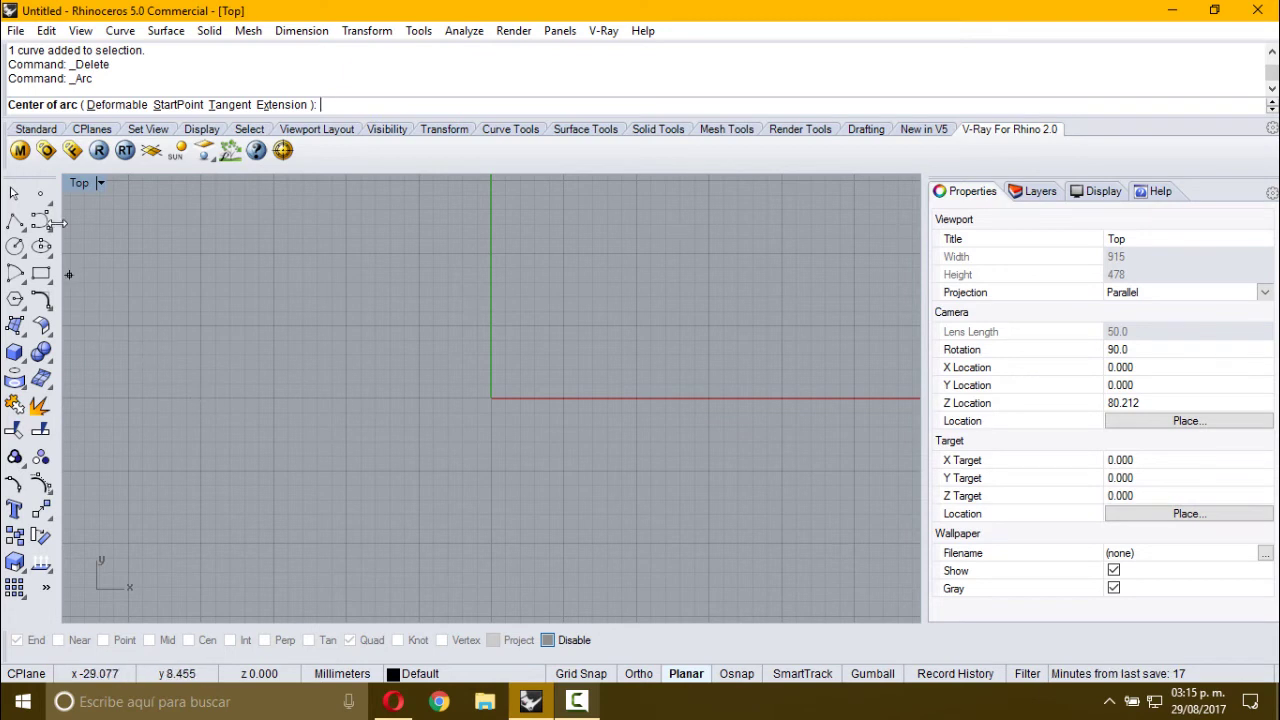
pyautogui.click(152, 396)
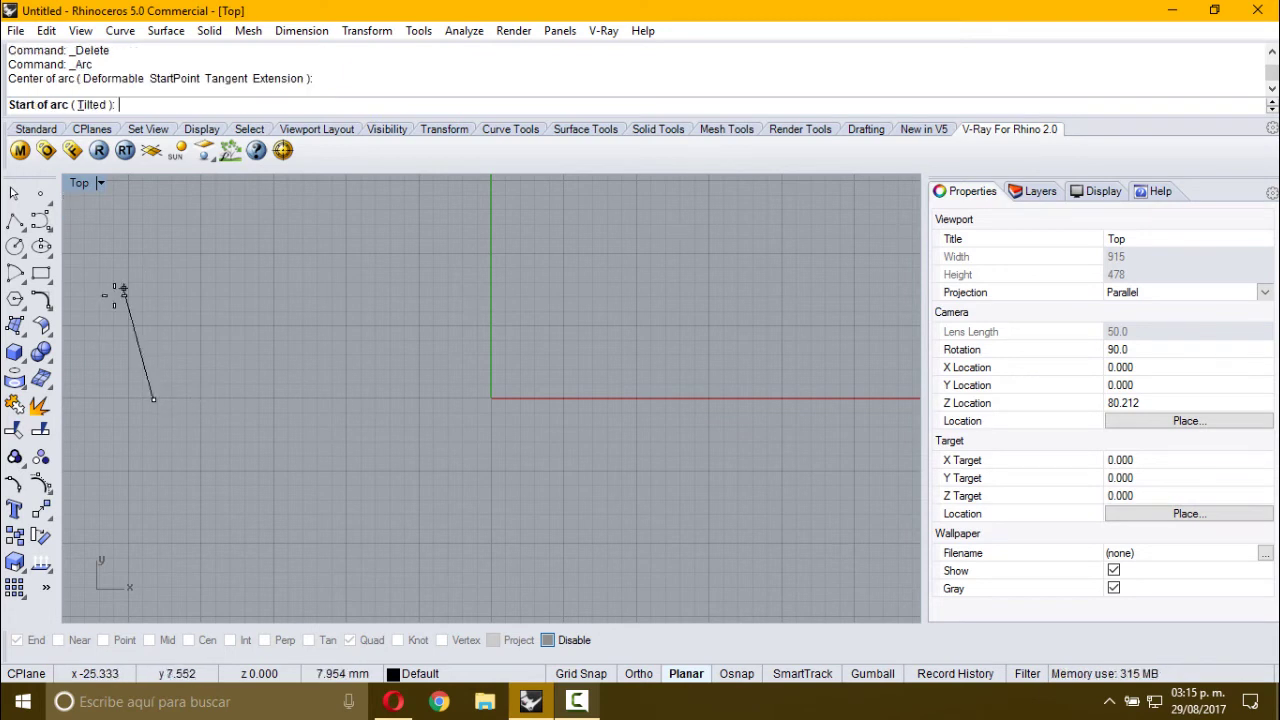
pyautogui.click(90, 322)
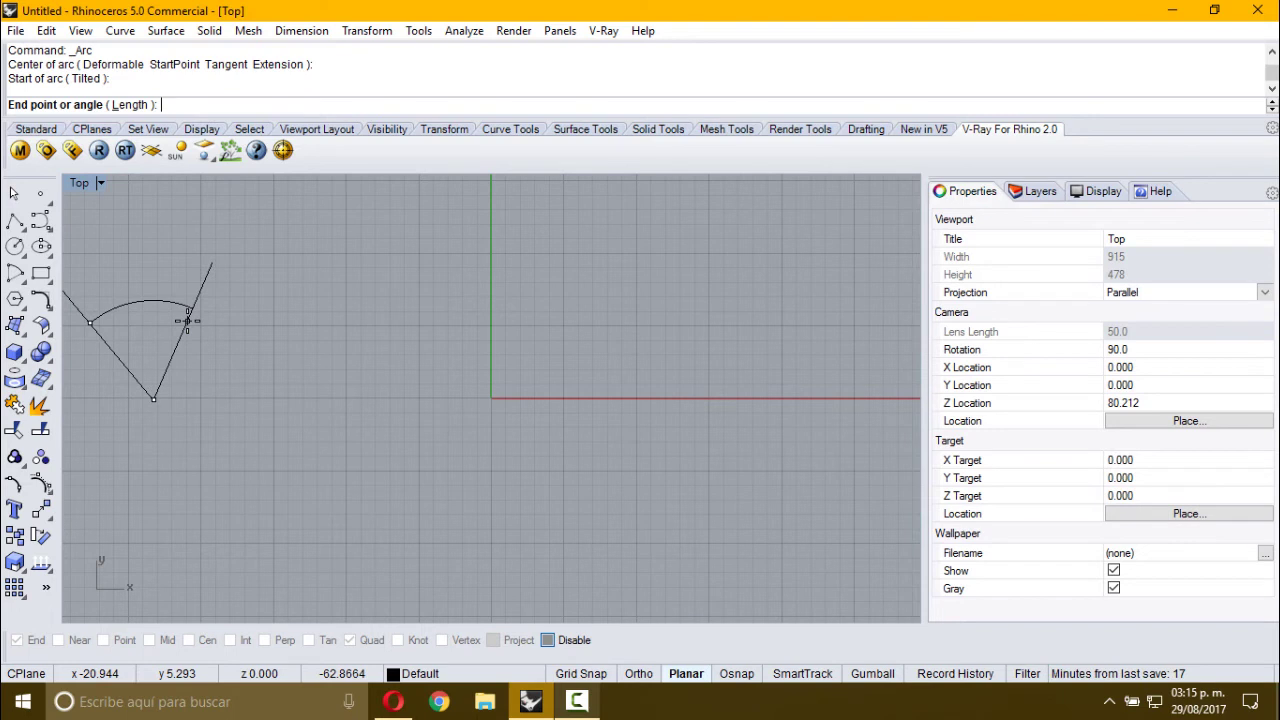
pyautogui.click(218, 324)
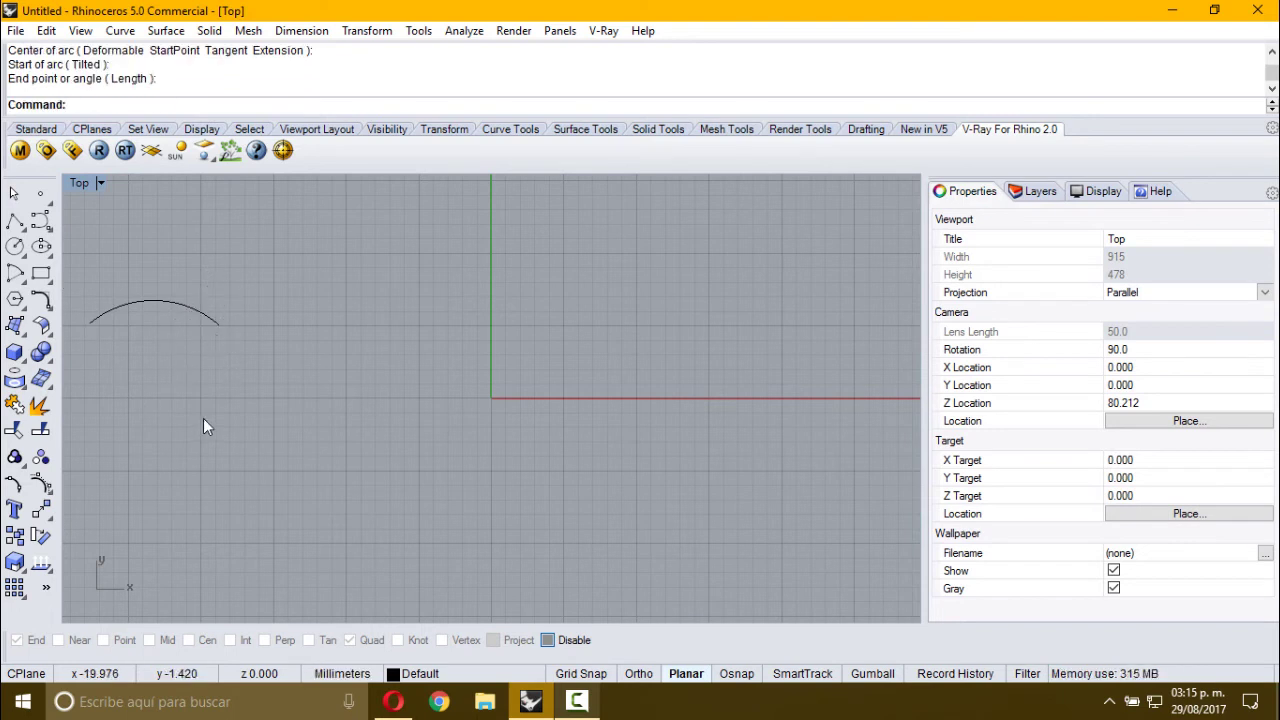
# Begin a second center-based arc beside the first, placing its start point at a 10 mm radius and 160 degrees.
pyautogui.rightClick(233, 366)
pyautogui.click(283, 412)
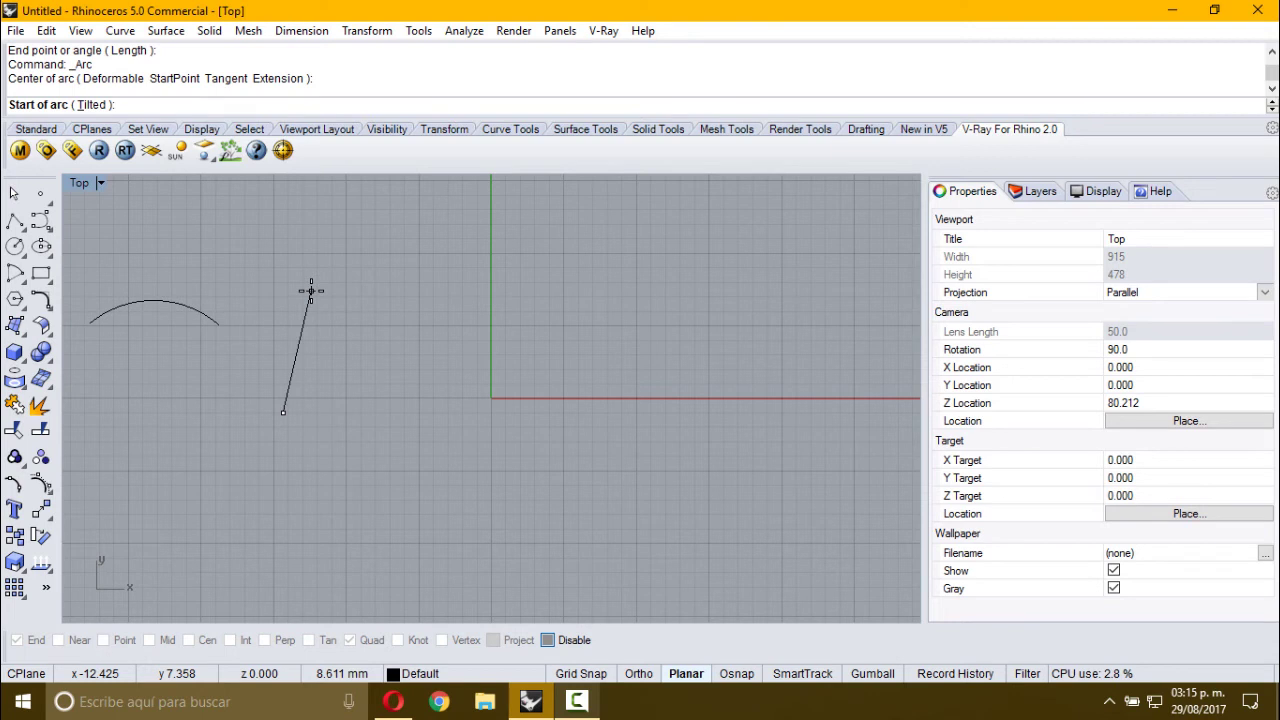
pyautogui.write('1')
pyautogui.press('Return')
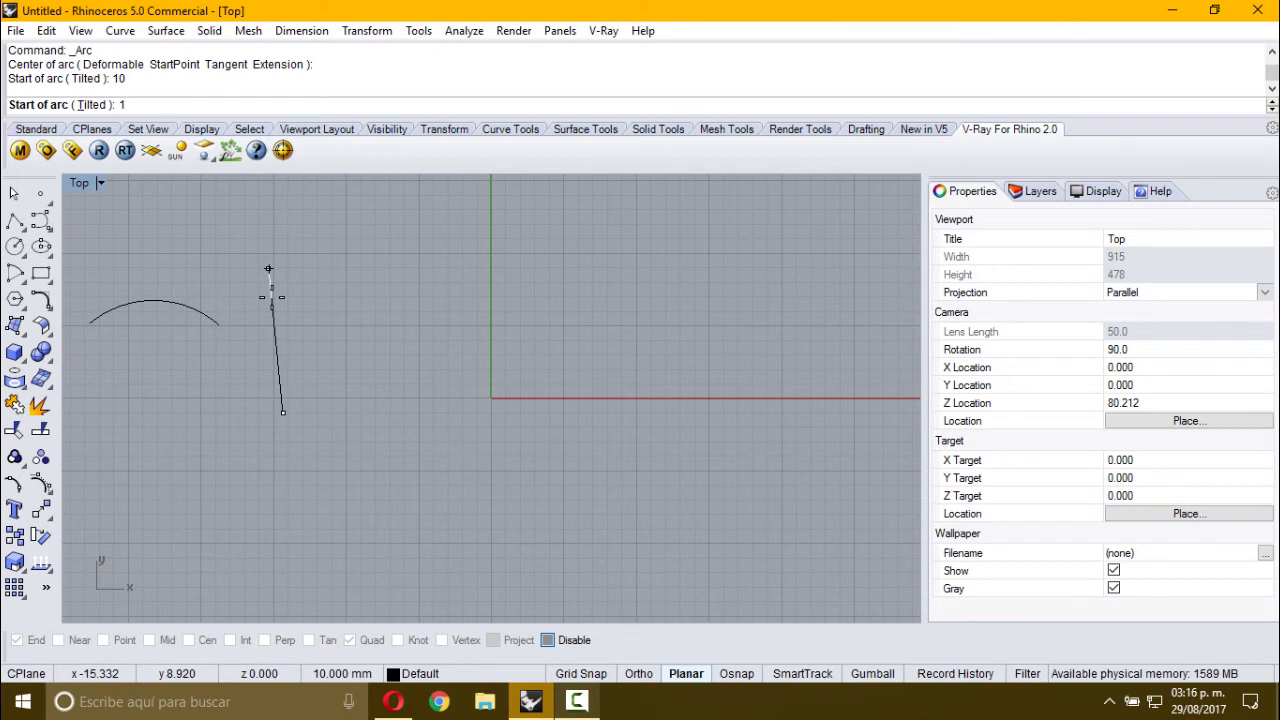
pyautogui.write('0')
pyautogui.press('Return')
pyautogui.moveTo(355, 369); pyautogui.dragTo(443, 480, button='right')
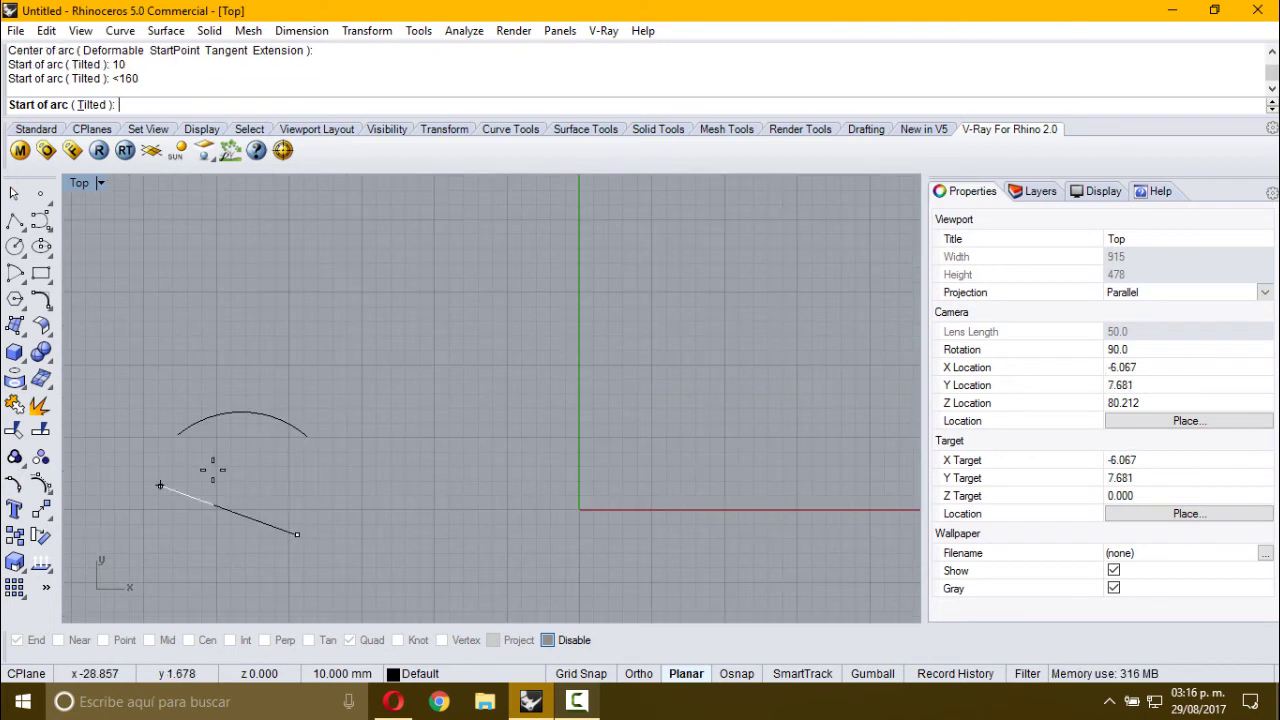
pyautogui.click(160, 485)
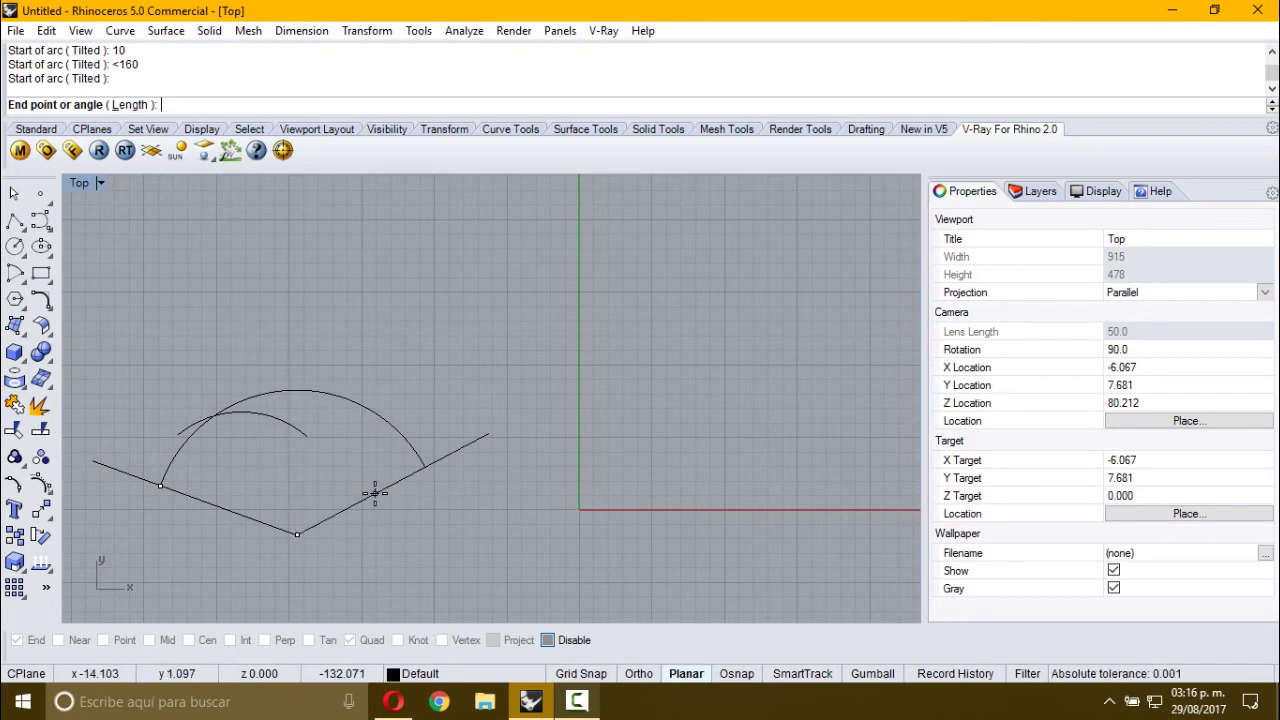
# Try a 180-degree end constraint for the second arc, and finish the arc with its end constrained to 270 degrees.
pyautogui.moveTo(371, 491); pyautogui.dragTo(433, 380, button='right')
pyautogui.write('180')
pyautogui.press('Return')
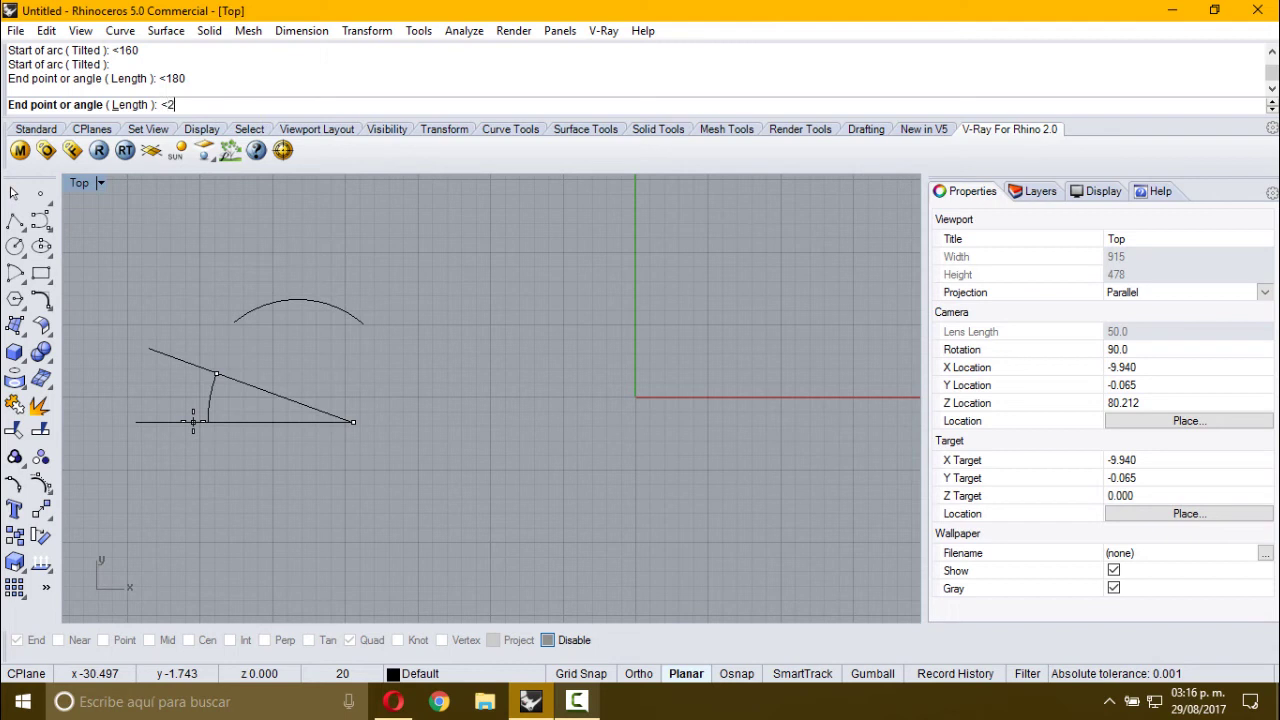
pyautogui.press('Return')
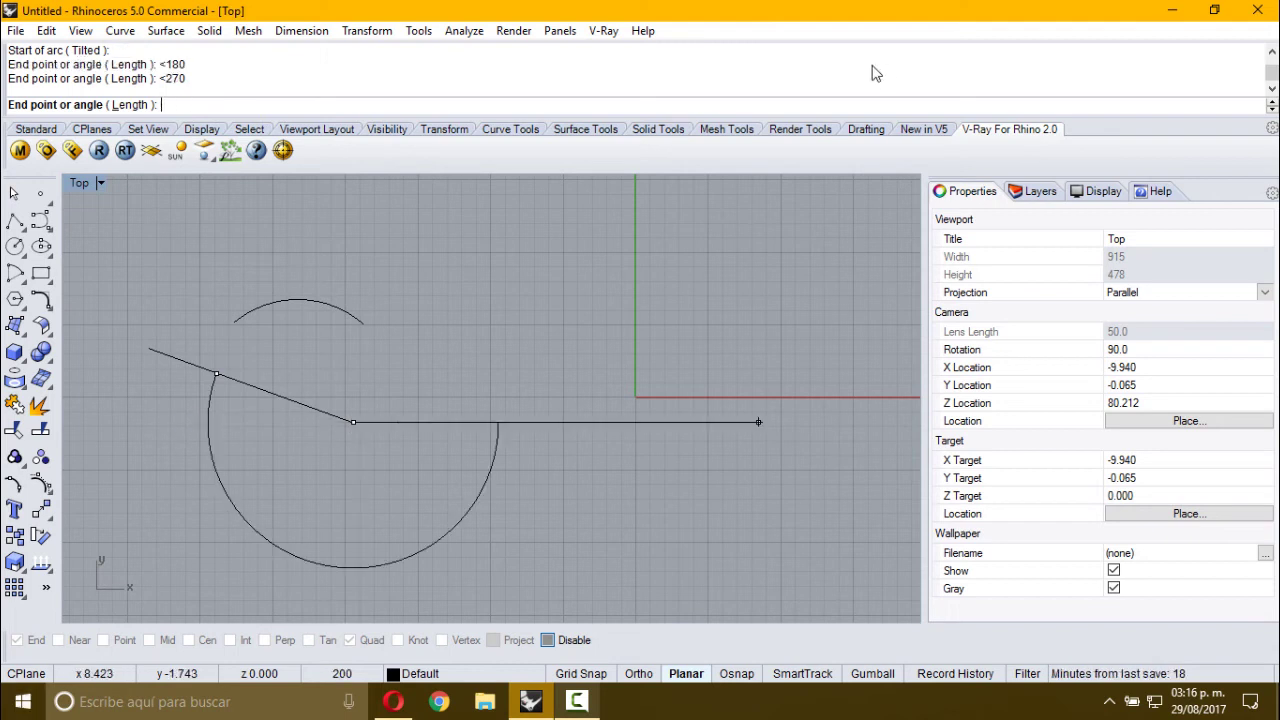
pyautogui.click(353, 545)
# Delete both arcs from the Top view.
pyautogui.moveTo(364, 547); pyautogui.dragTo(414, 474, button='right')
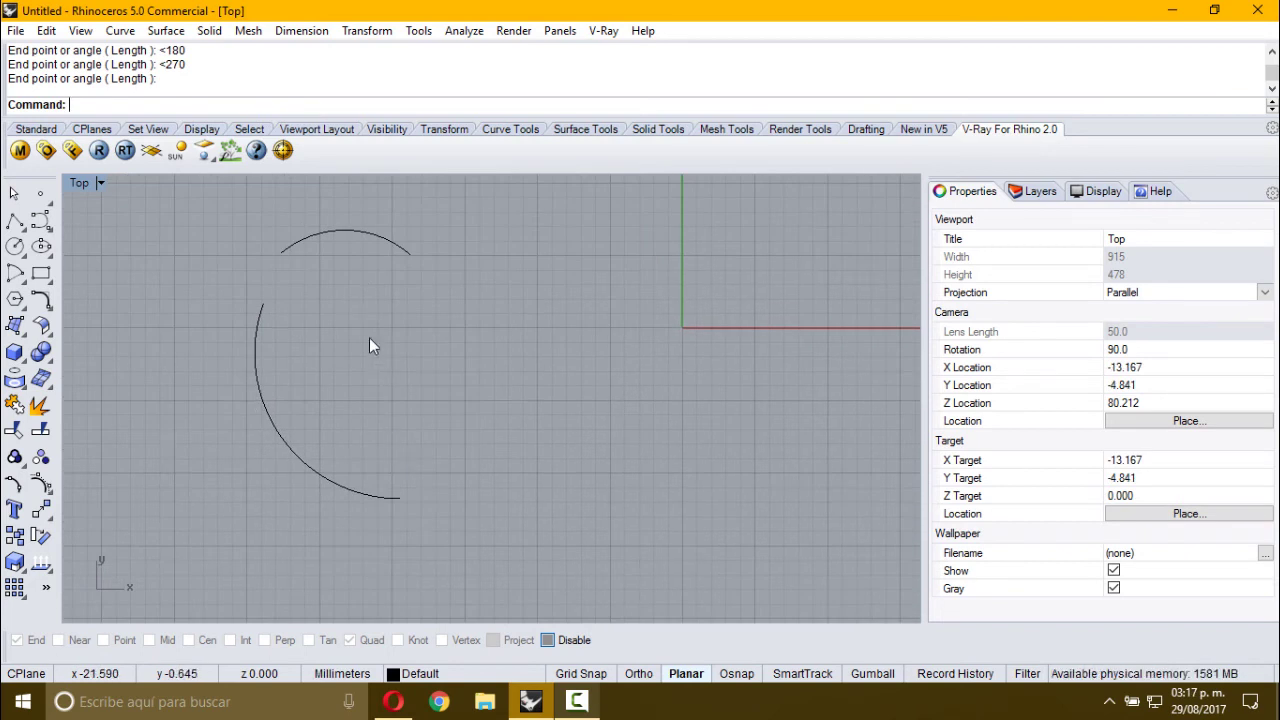
pyautogui.hotkey('ctrl', 'a')
pyautogui.press('Delete')
# Draw an upward-bulging arc by start point, end point and a point on the arc, left of the origin.
pyautogui.click(21, 281)
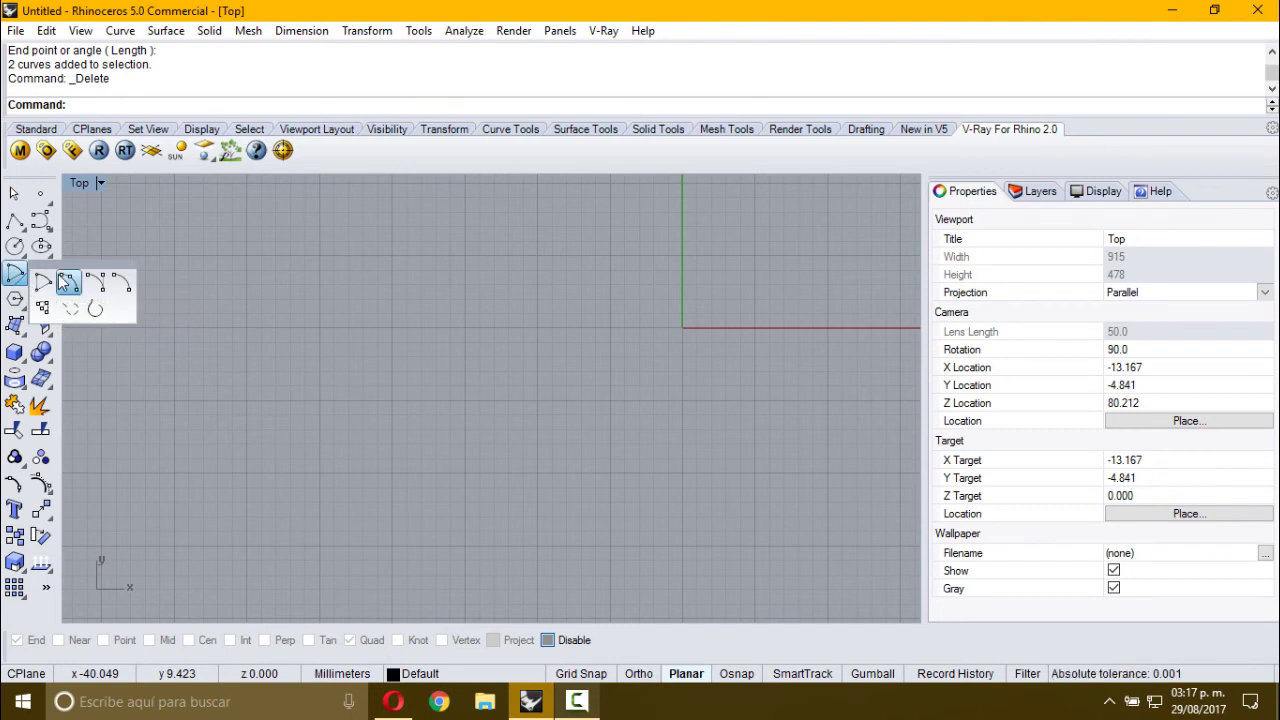
pyautogui.click(67, 284)
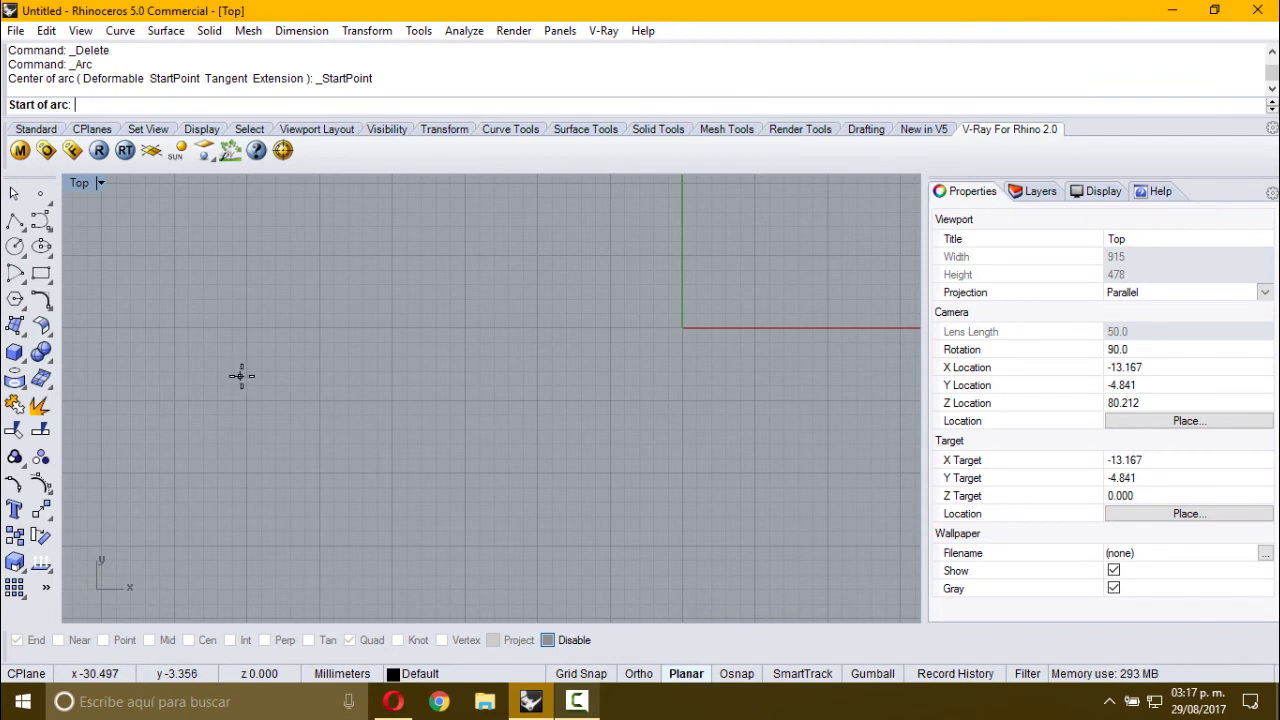
pyautogui.click(157, 417)
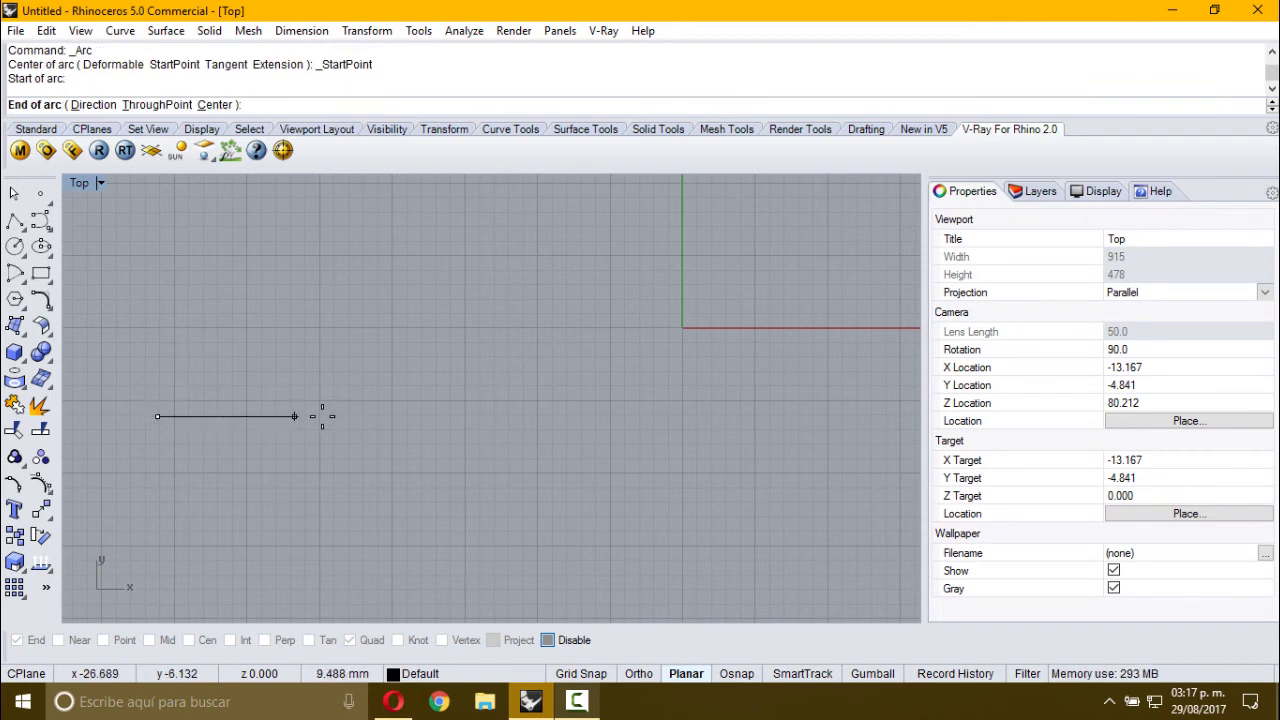
pyautogui.click(415, 429)
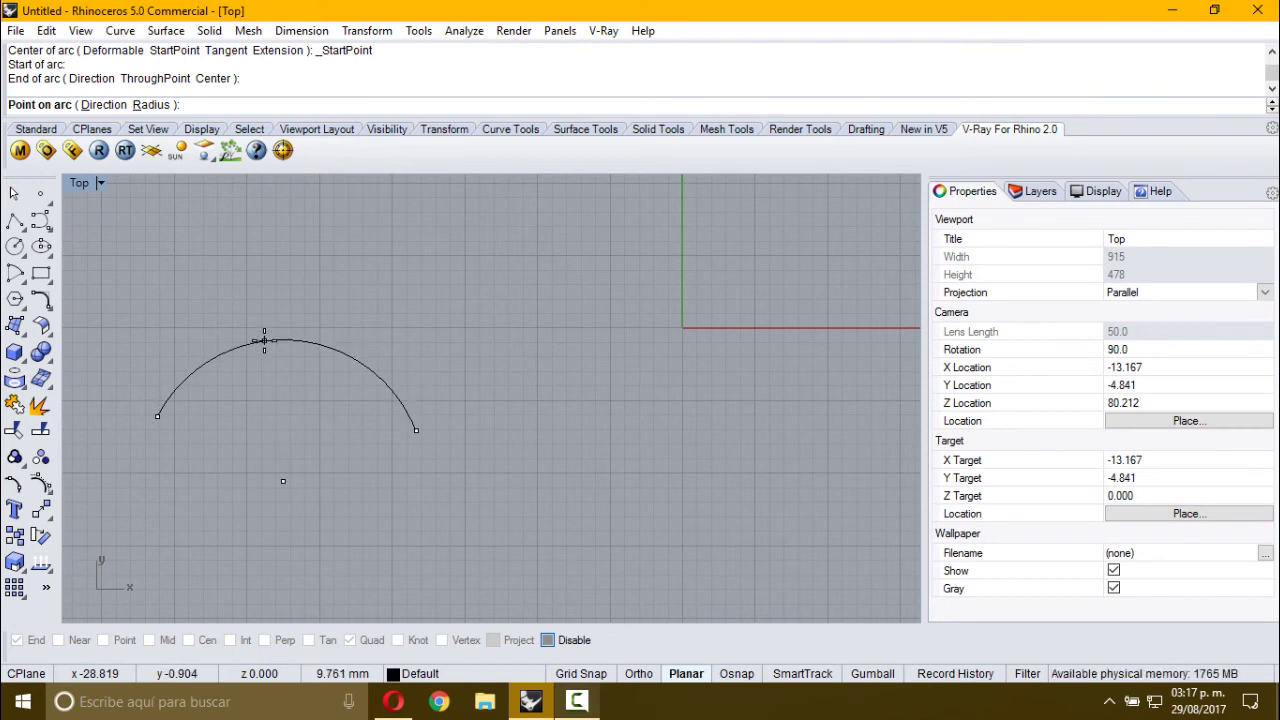
pyautogui.click(264, 341)
# Delete the arc drawn through three points.
pyautogui.click(265, 343)
pyautogui.click(96, 330)
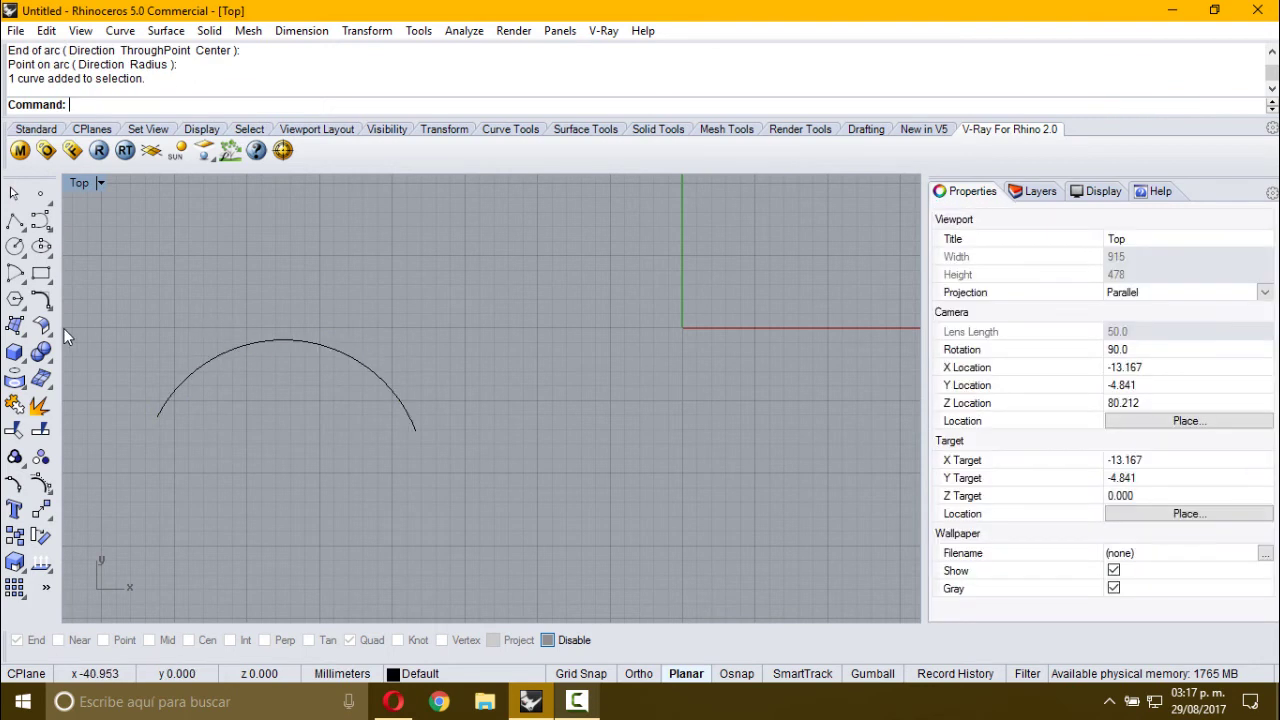
pyautogui.press('Delete')
# Begin an arc by start point and direction at start, aiming the Direction option up and to the right.
pyautogui.click(15, 273)
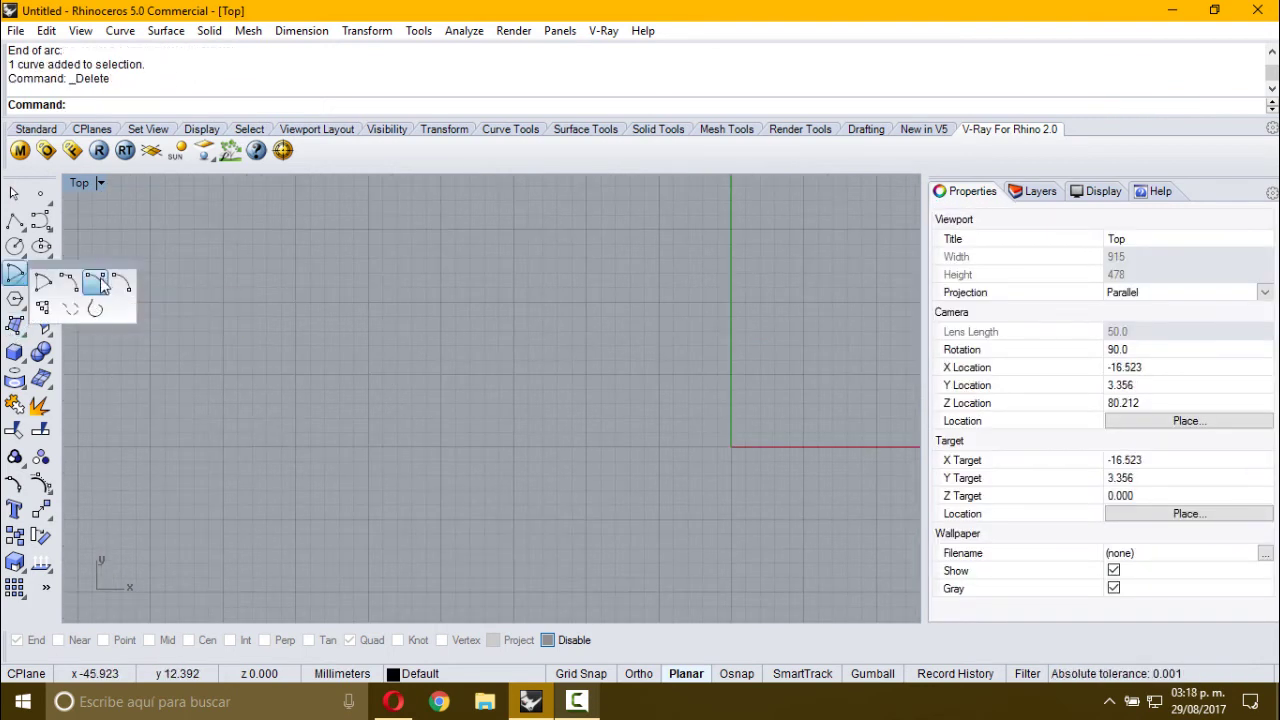
pyautogui.click(100, 277)
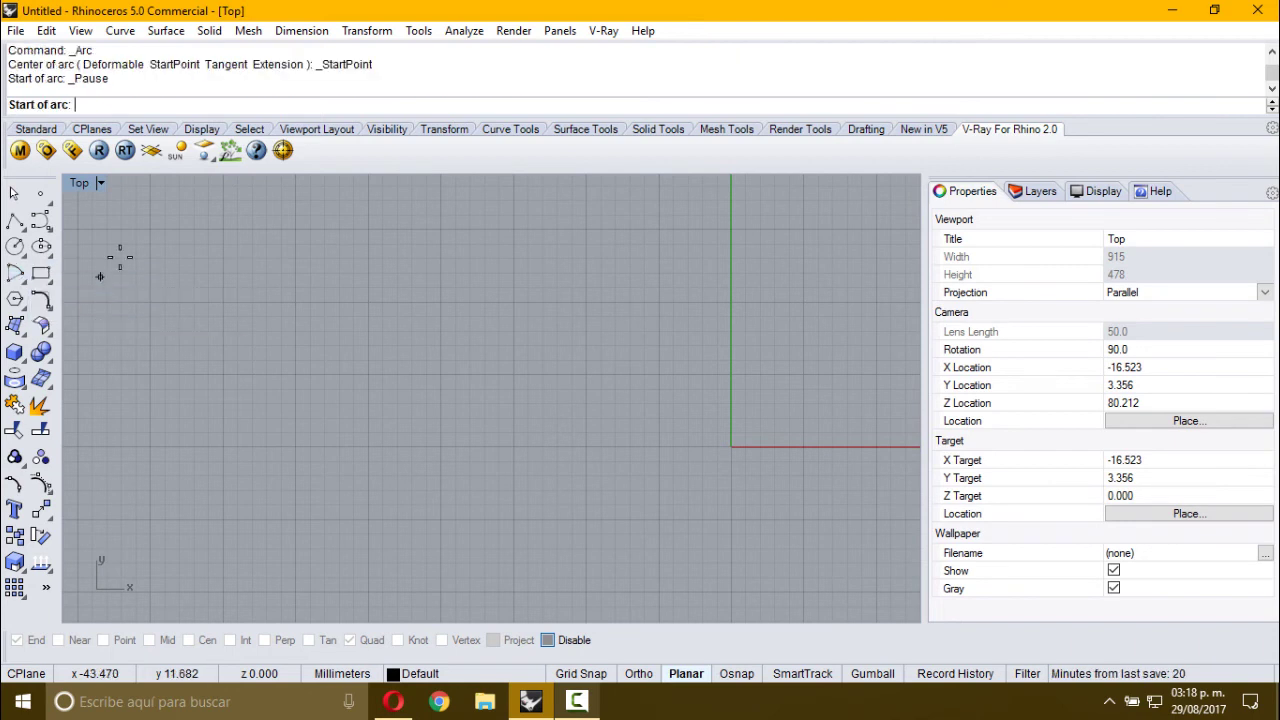
pyautogui.click(289, 433)
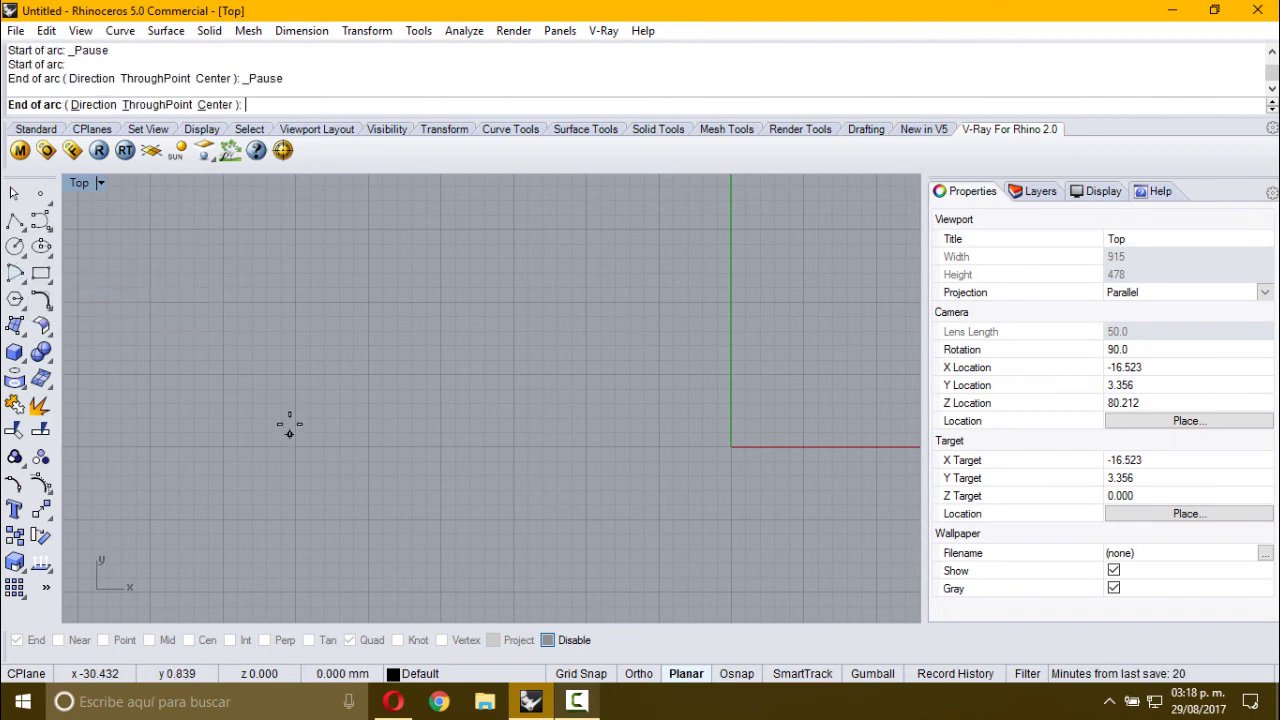
pyautogui.click(93, 106)
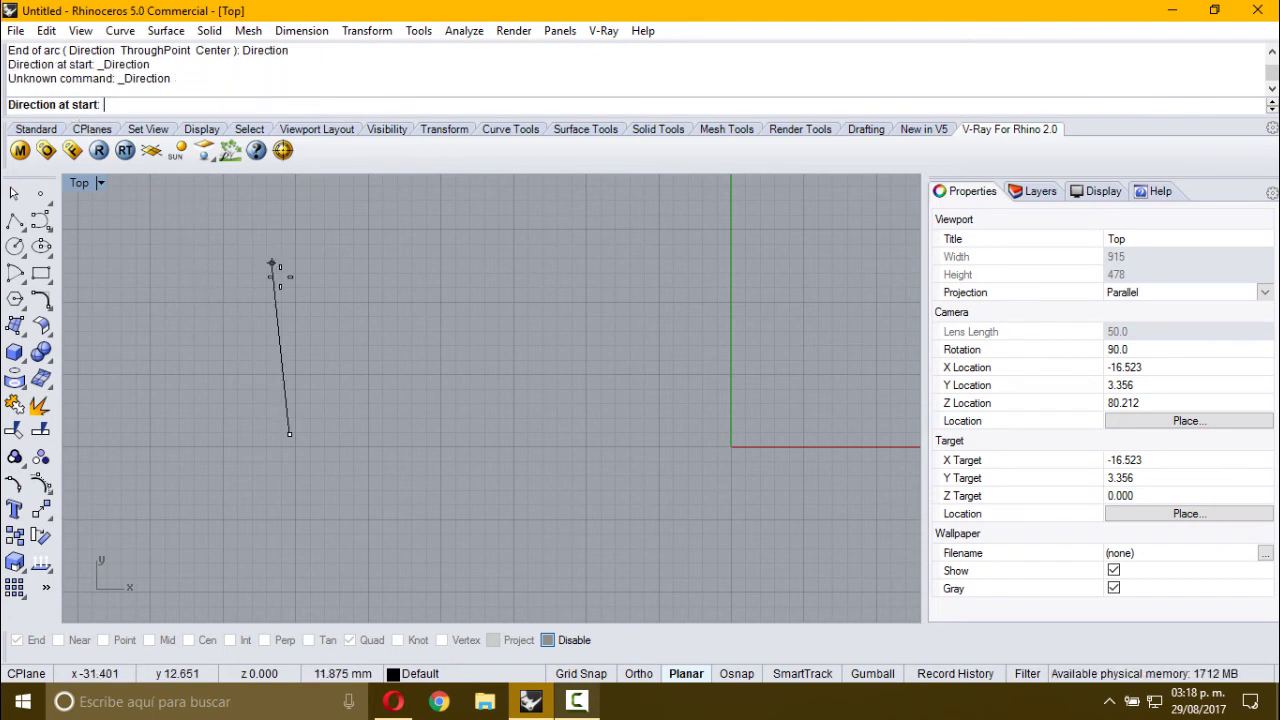
pyautogui.click(423, 362)
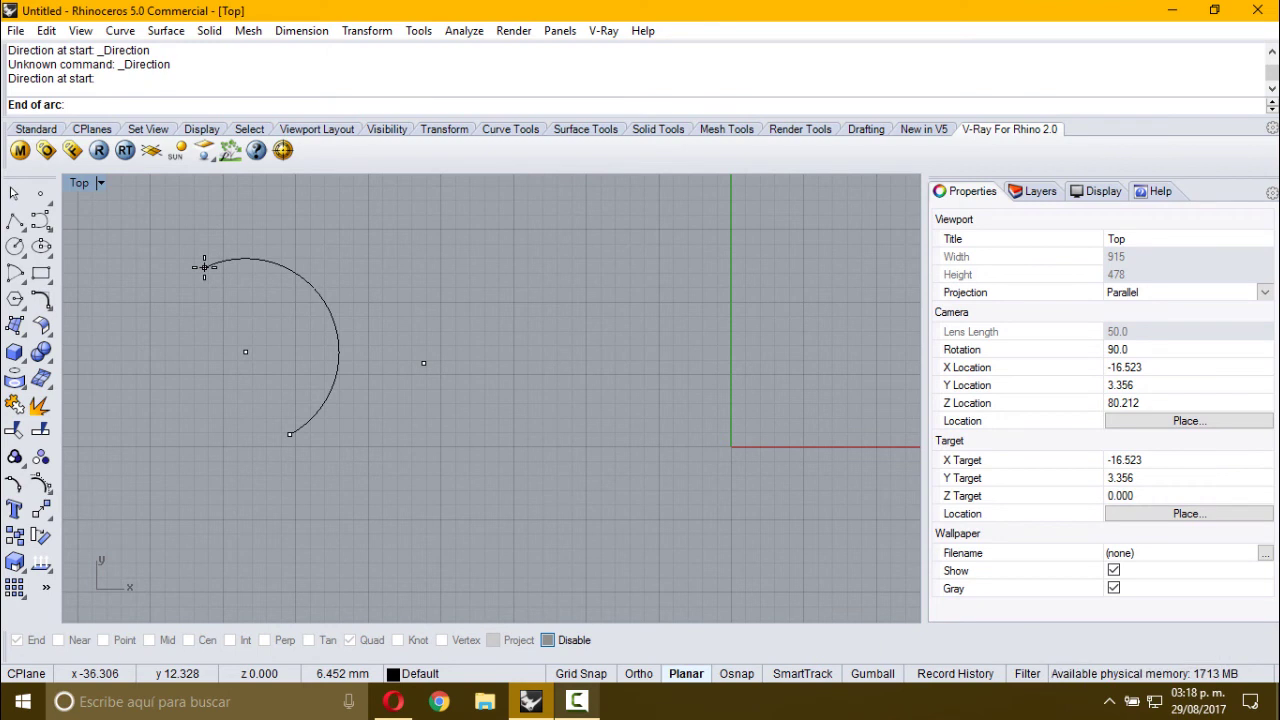
# Finish the direction-based arc with its end 15 mm from the start and Ortho on, and delete it.
pyautogui.write('1')
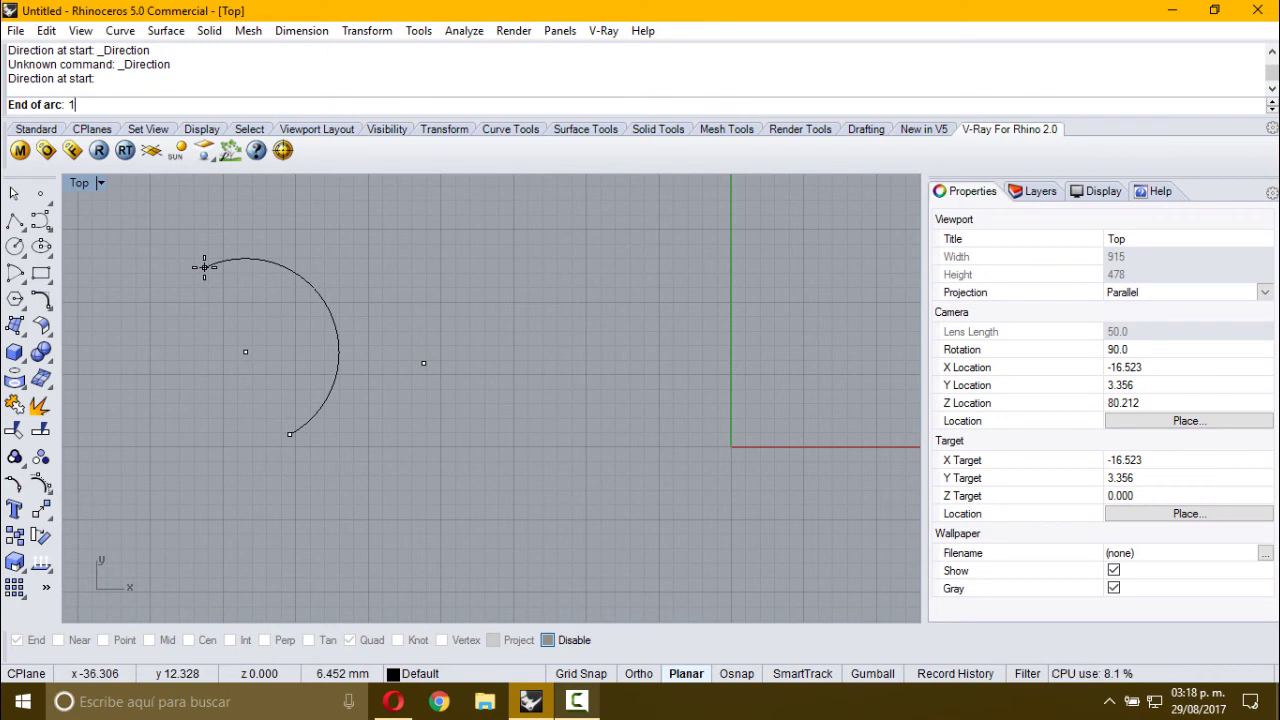
pyautogui.write('5')
pyautogui.press('Return')
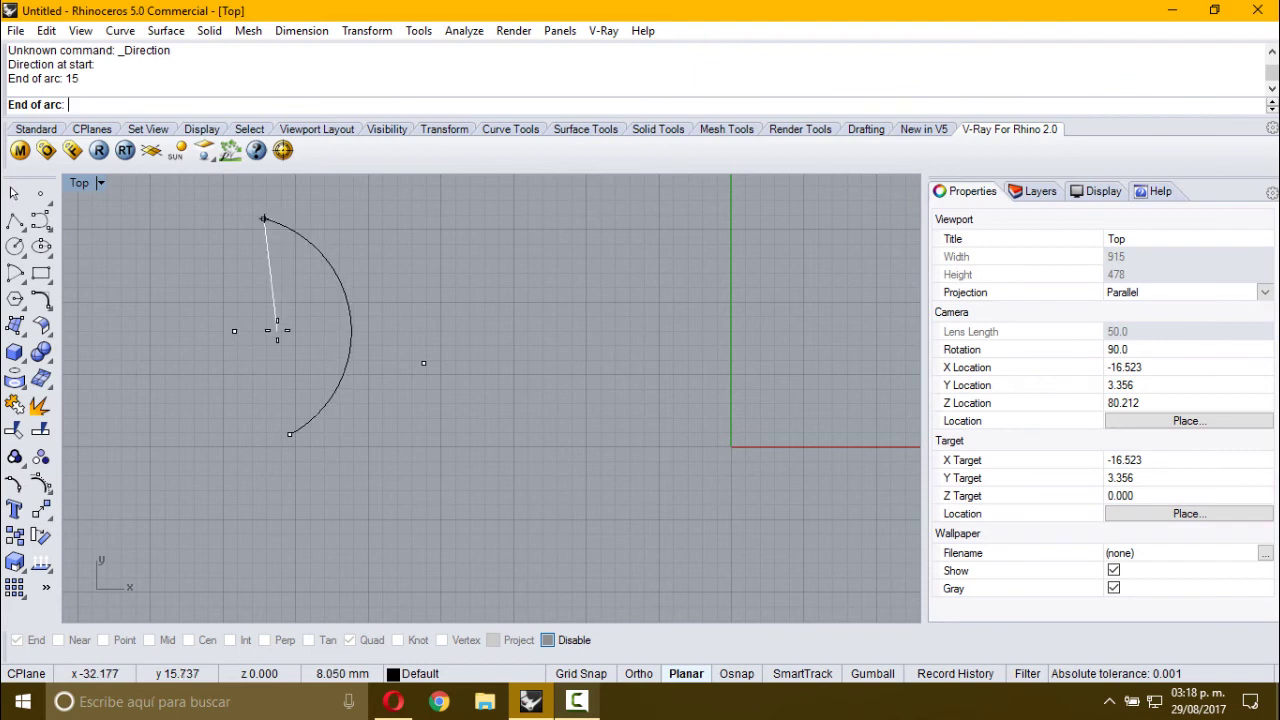
pyautogui.click(639, 673)
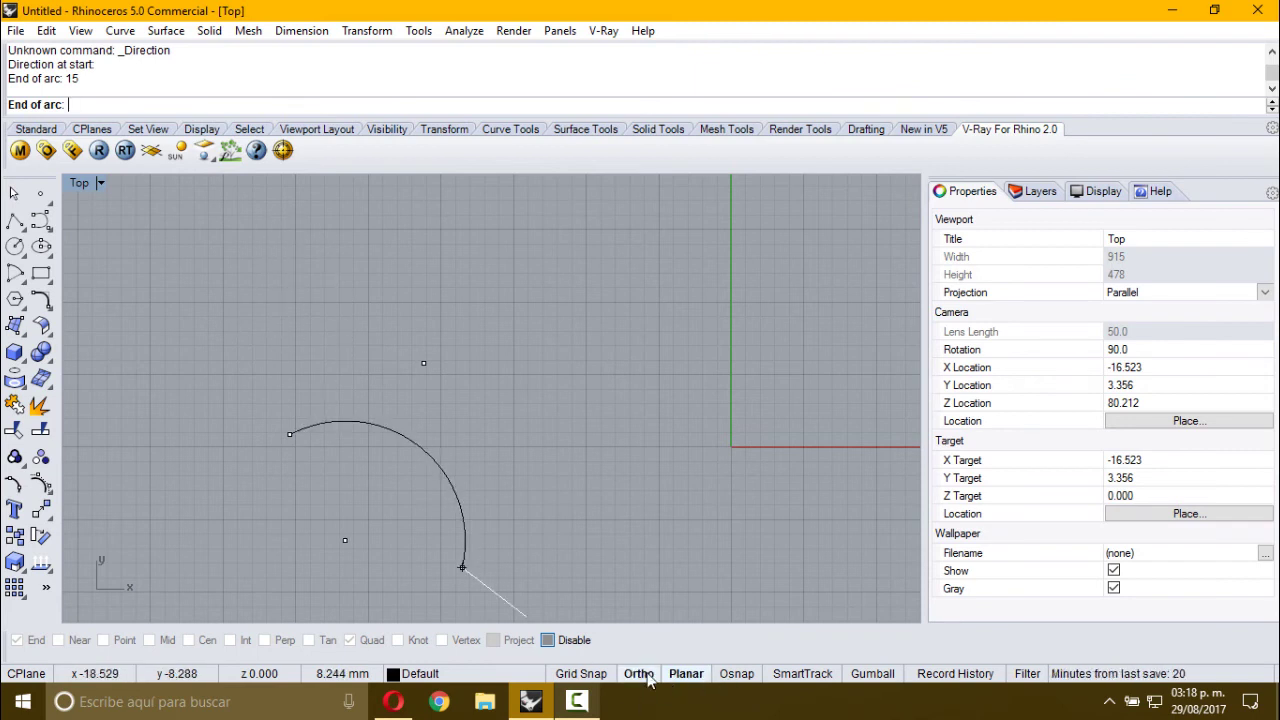
pyautogui.click(298, 330)
pyautogui.click(345, 385)
pyautogui.press('Delete')
# Begin an arc by start, end and radius, placing its two endpoints on a vertical line left of the origin.
pyautogui.click(15, 273)
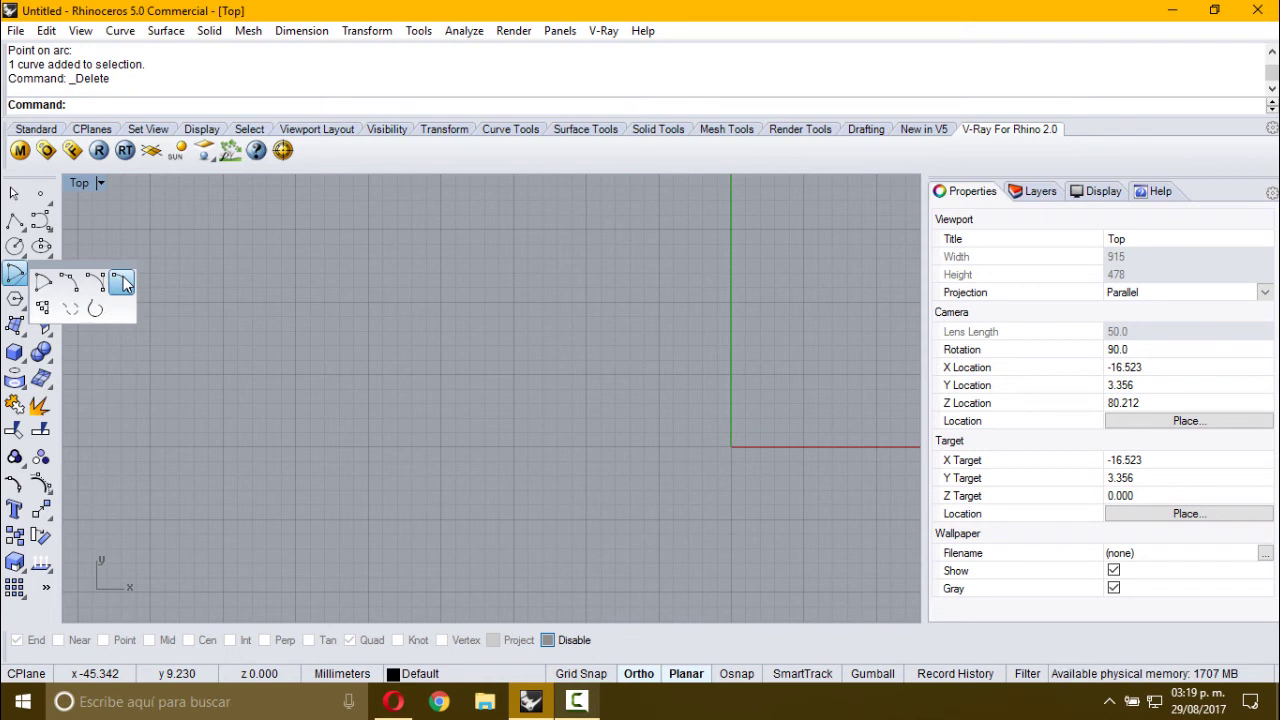
pyautogui.click(122, 283)
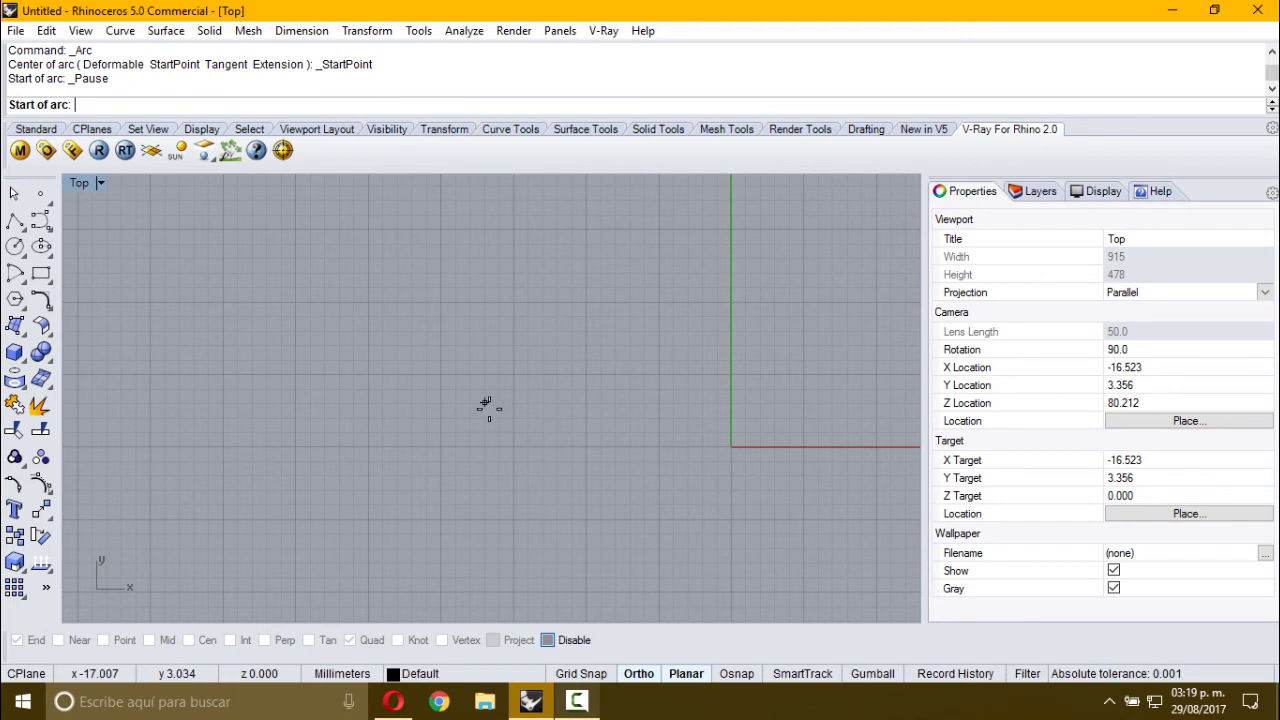
pyautogui.click(512, 530)
pyautogui.click(512, 296)
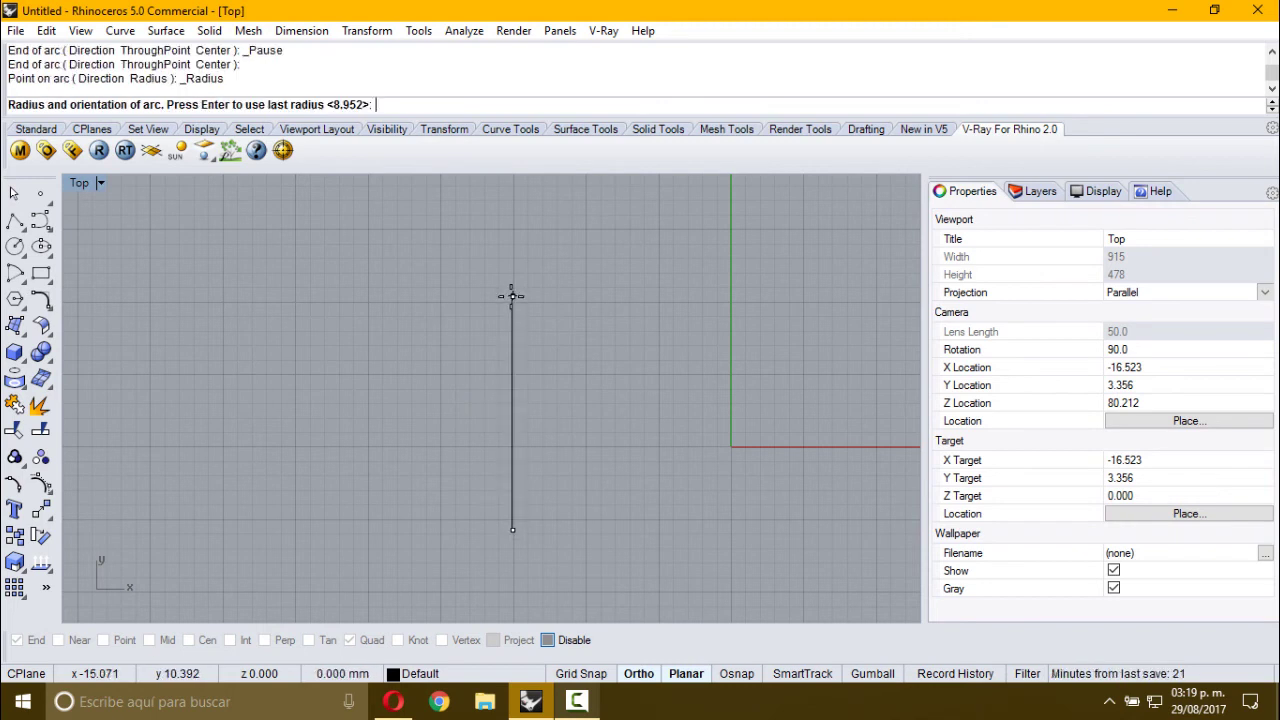
# Turn Ortho off, try a radius of 8 mm, and finish the arc freehand so that it bulges toward the origin.
pyautogui.click(639, 673)
pyautogui.moveTo(443, 517); pyautogui.dragTo(515, 445, button='right')
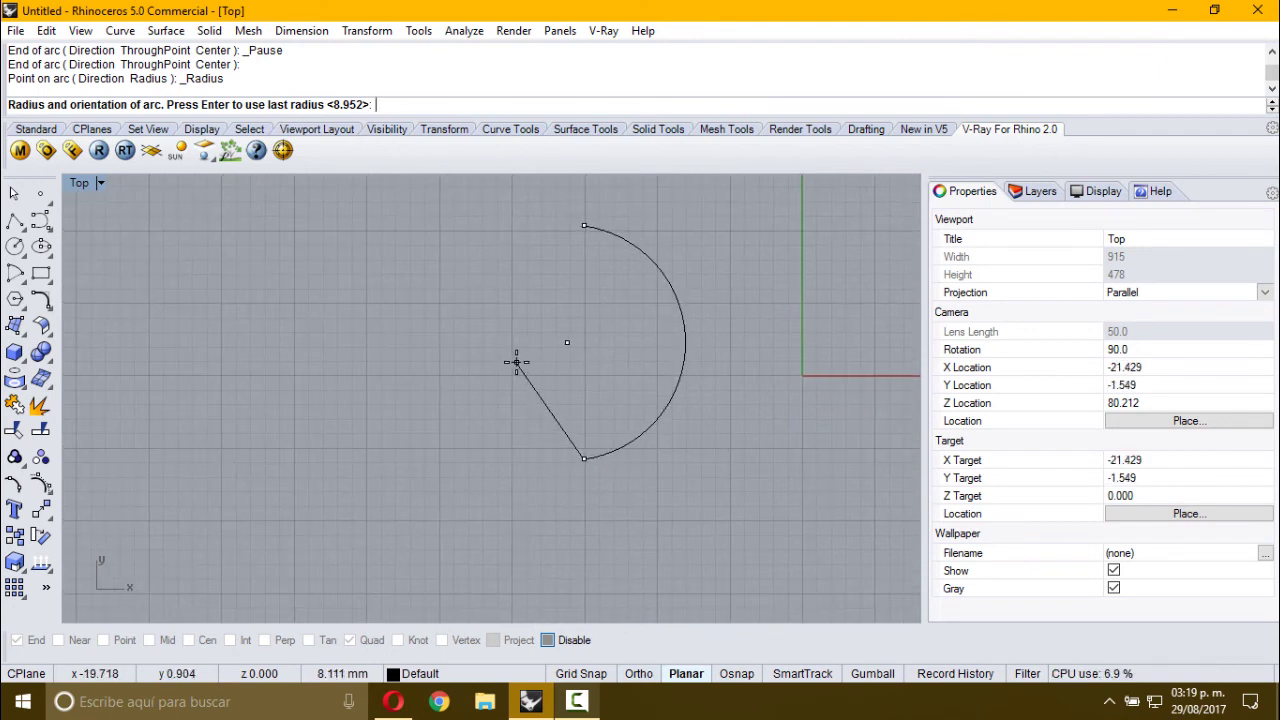
pyautogui.write('8')
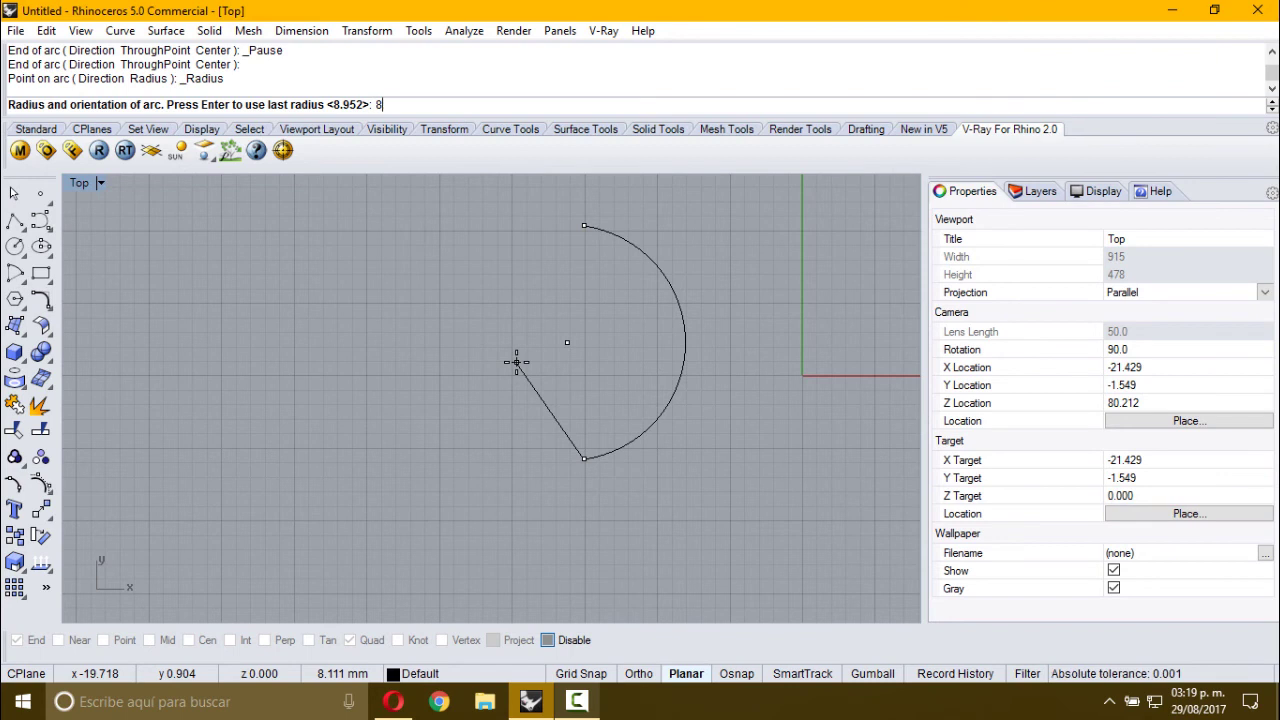
pyautogui.press('Return')
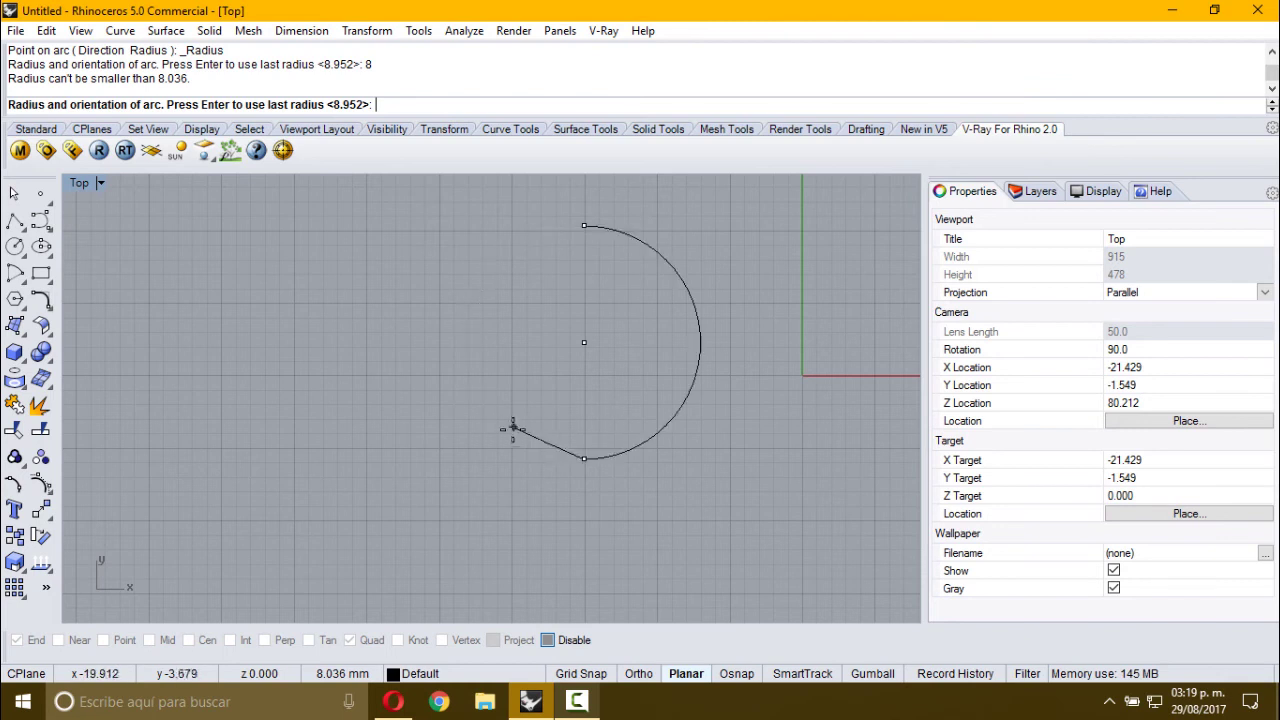
pyautogui.click(469, 420)
pyautogui.click(469, 420)
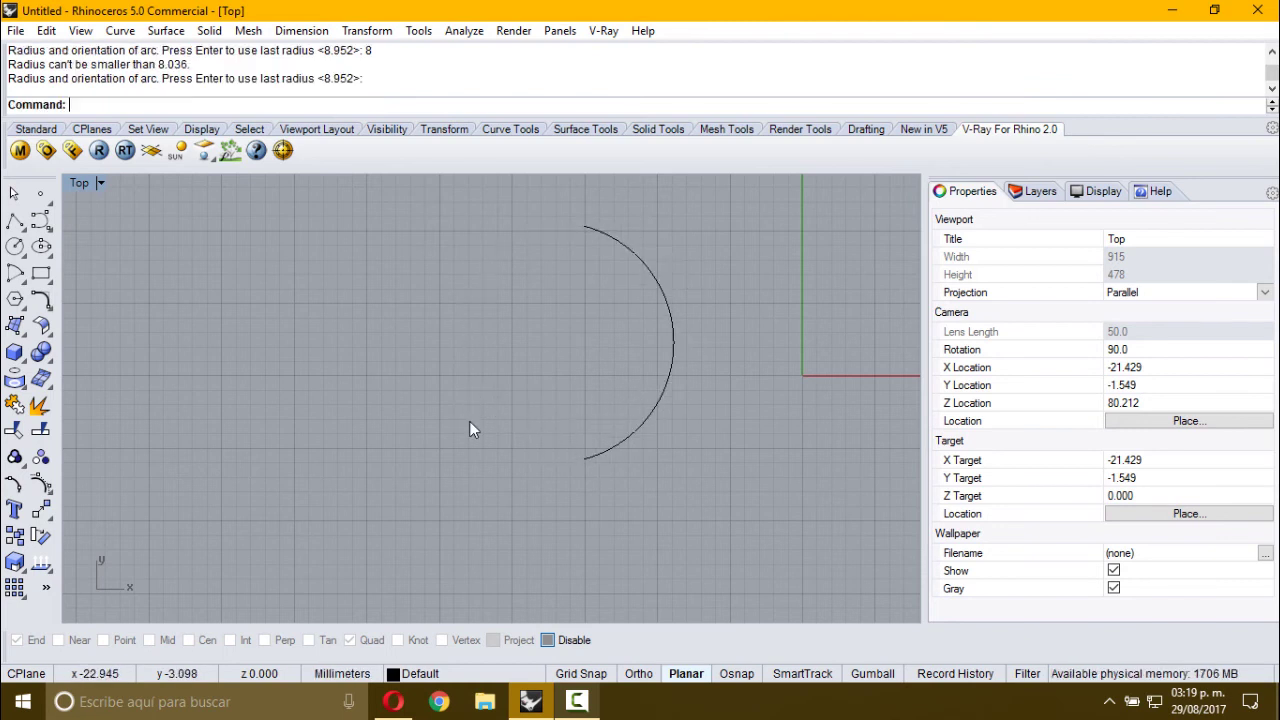
# Delete the radius-based arc from the Top view.
pyautogui.moveTo(577, 401); pyautogui.dragTo(480, 418, button='right')
pyautogui.hotkey('ctrl', 'z')
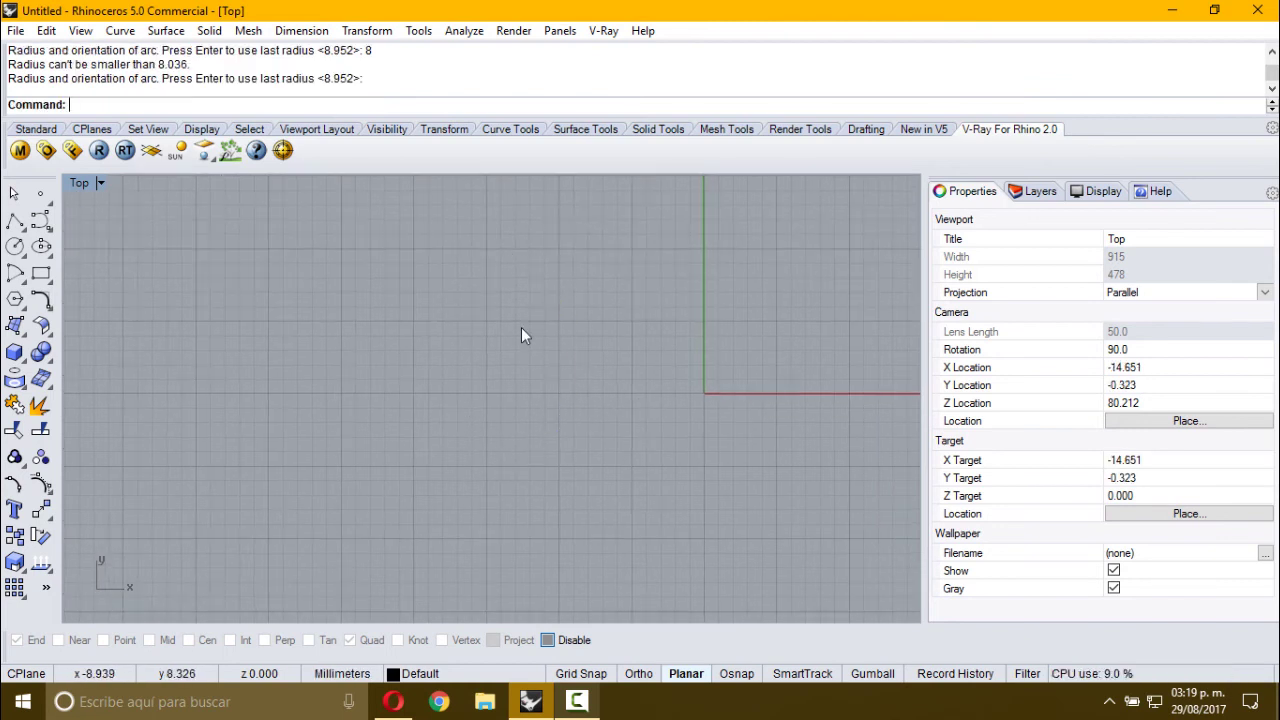
pyautogui.hotkey('ctrl', 'a')
pyautogui.press('Delete')
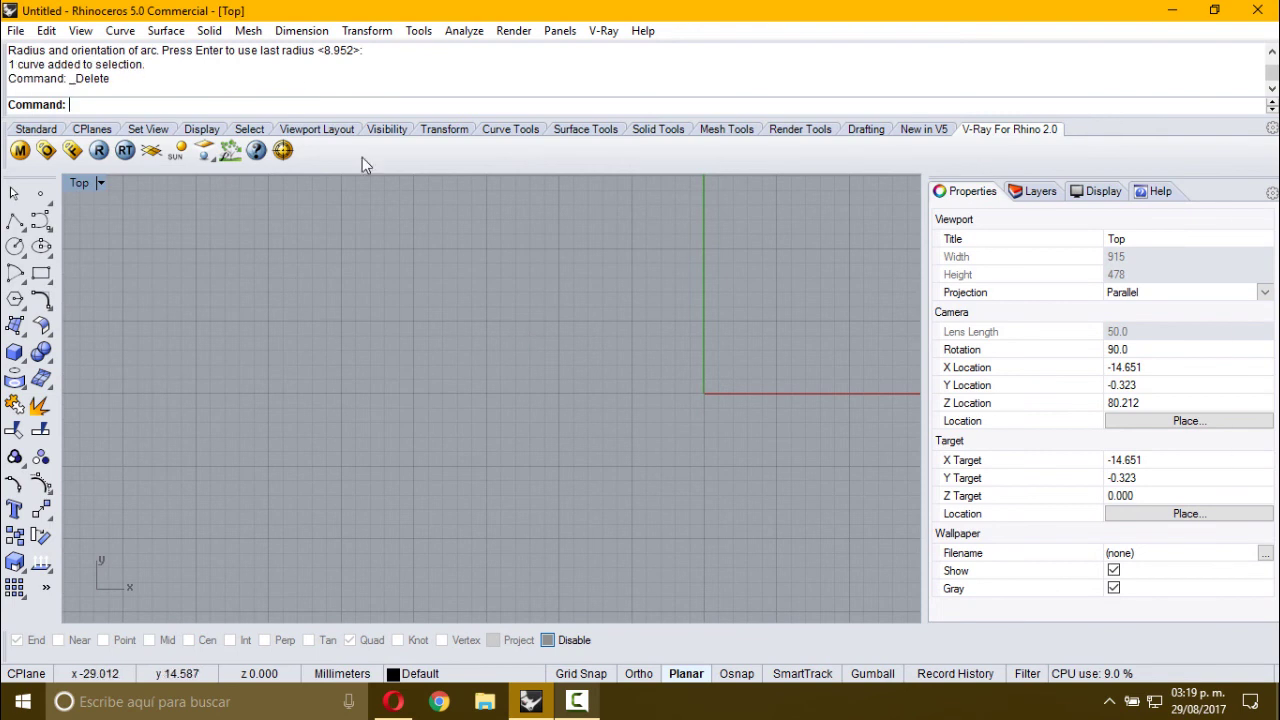
# Draw three separate single-segment polylines left of the origin: one rising, one steeply falling, and one nearly horizontal below them.
pyautogui.click(17, 223)
pyautogui.click(218, 338)
pyautogui.click(293, 258)
pyautogui.press('Return')
pyautogui.click(396, 255)
pyautogui.click(463, 365)
pyautogui.press('Return')
pyautogui.press('Return')
pyautogui.click(277, 478)
pyautogui.click(409, 497)
pyautogui.press('Return')
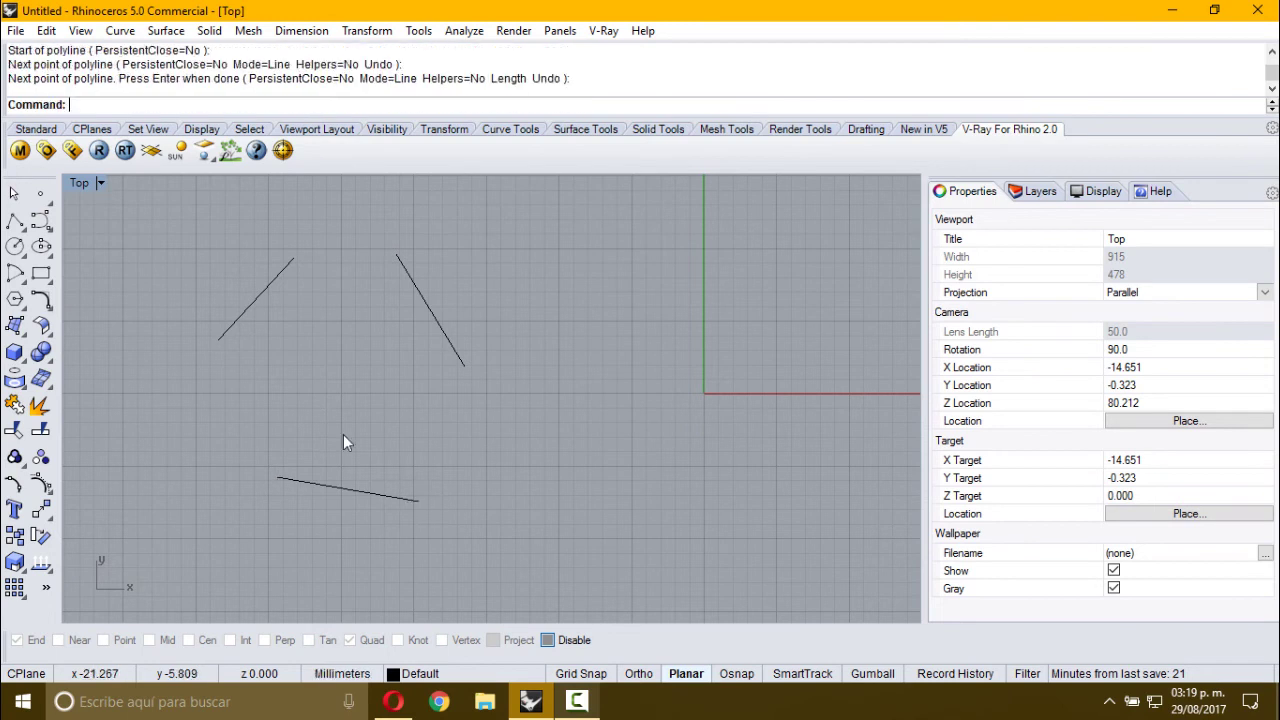
# Draw an arc tangent to all three lines, keeping the upper portion between the two upper lines.
pyautogui.click(16, 274)
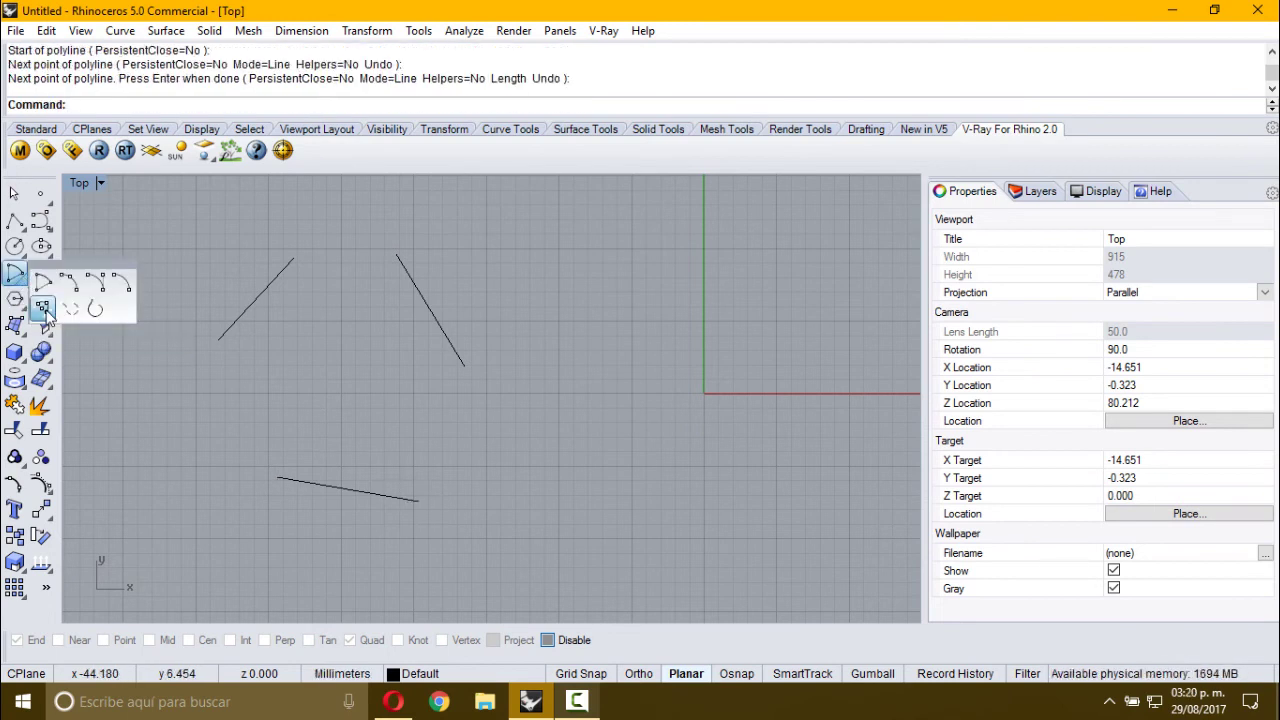
pyautogui.click(44, 313)
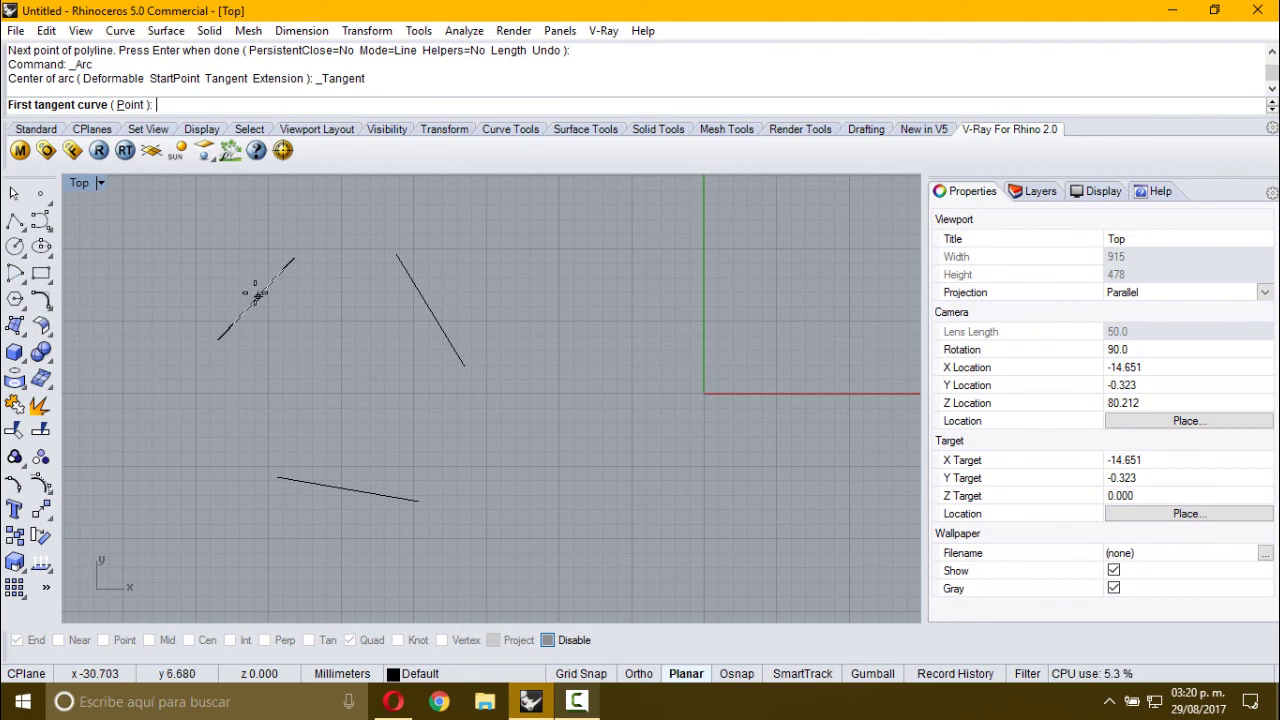
pyautogui.click(258, 296)
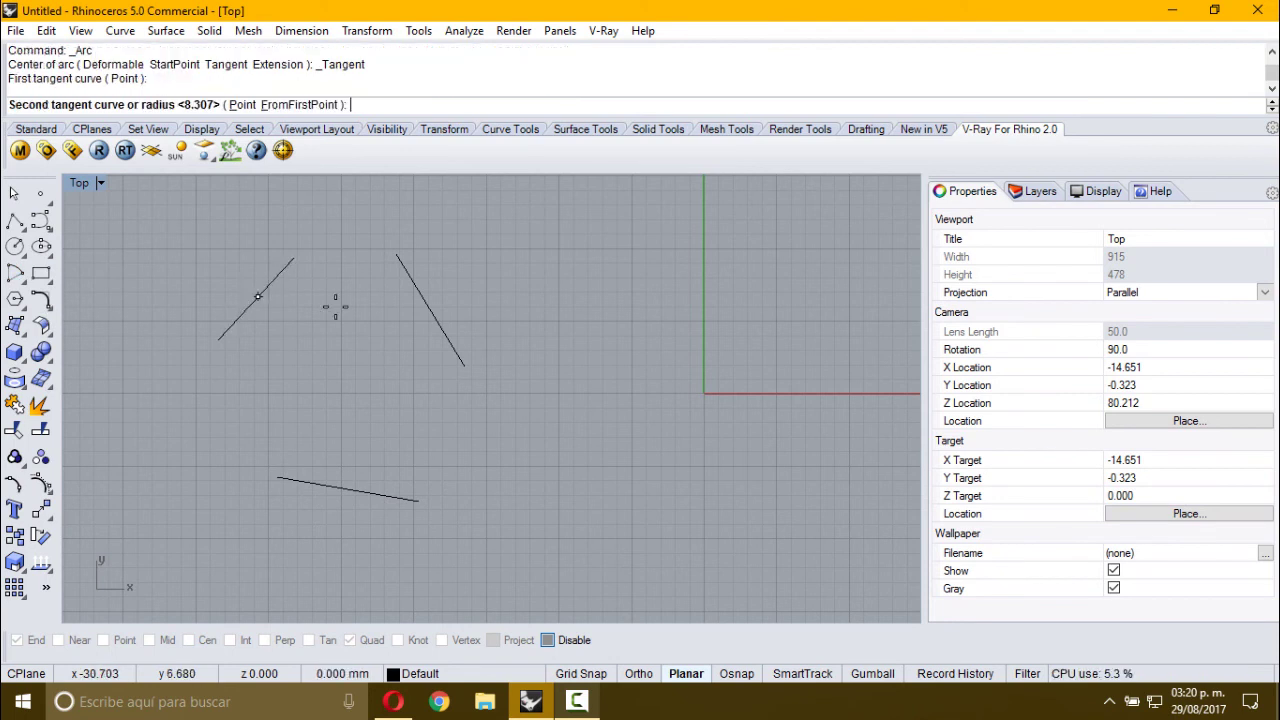
pyautogui.click(435, 320)
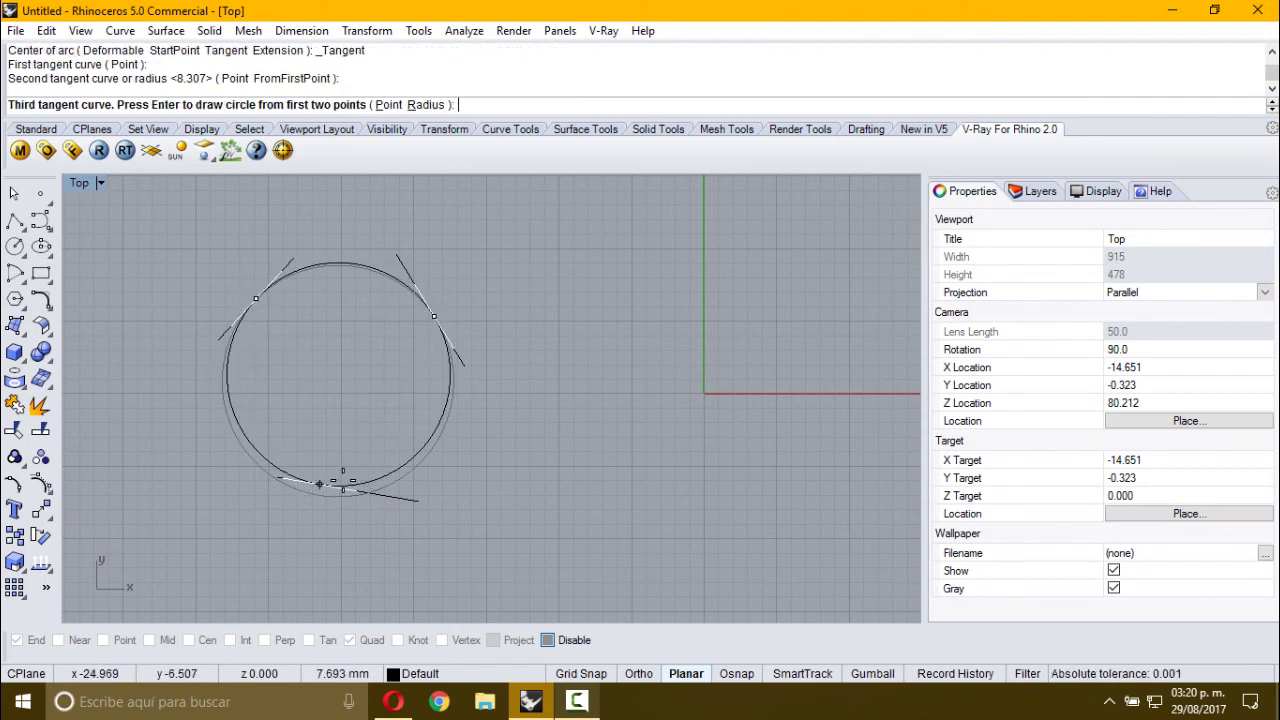
pyautogui.click(343, 484)
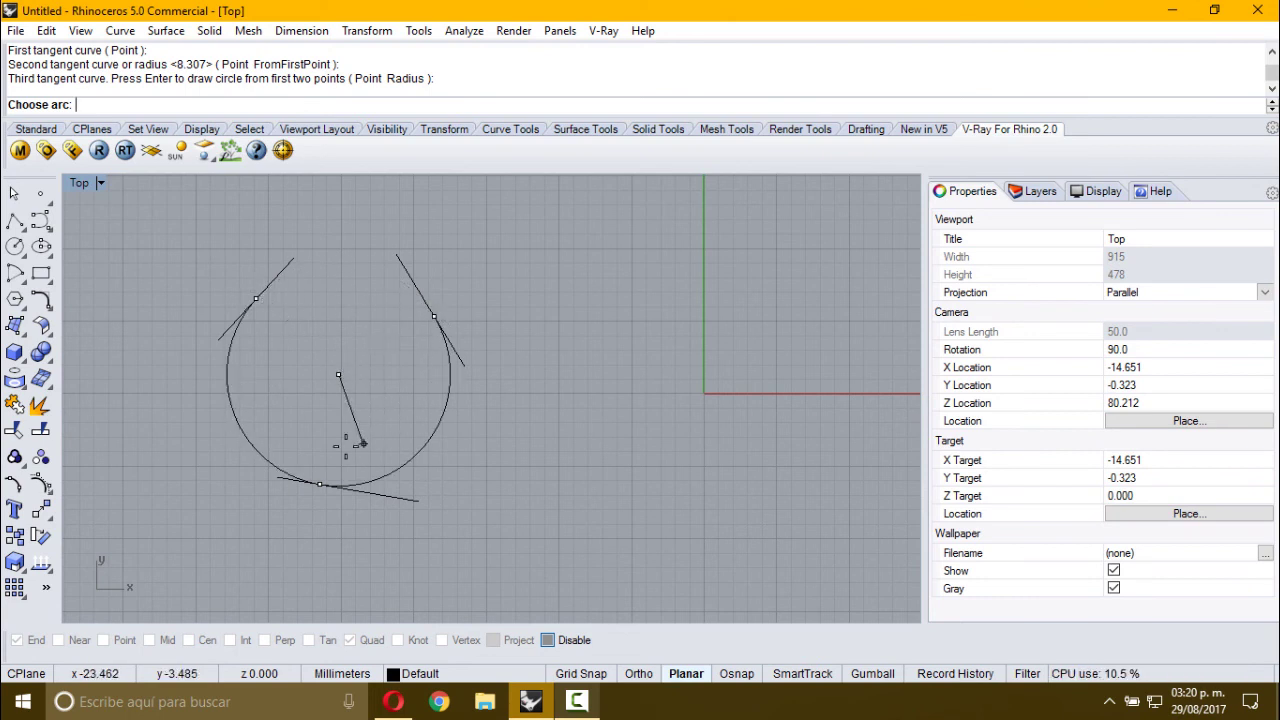
pyautogui.click(332, 306)
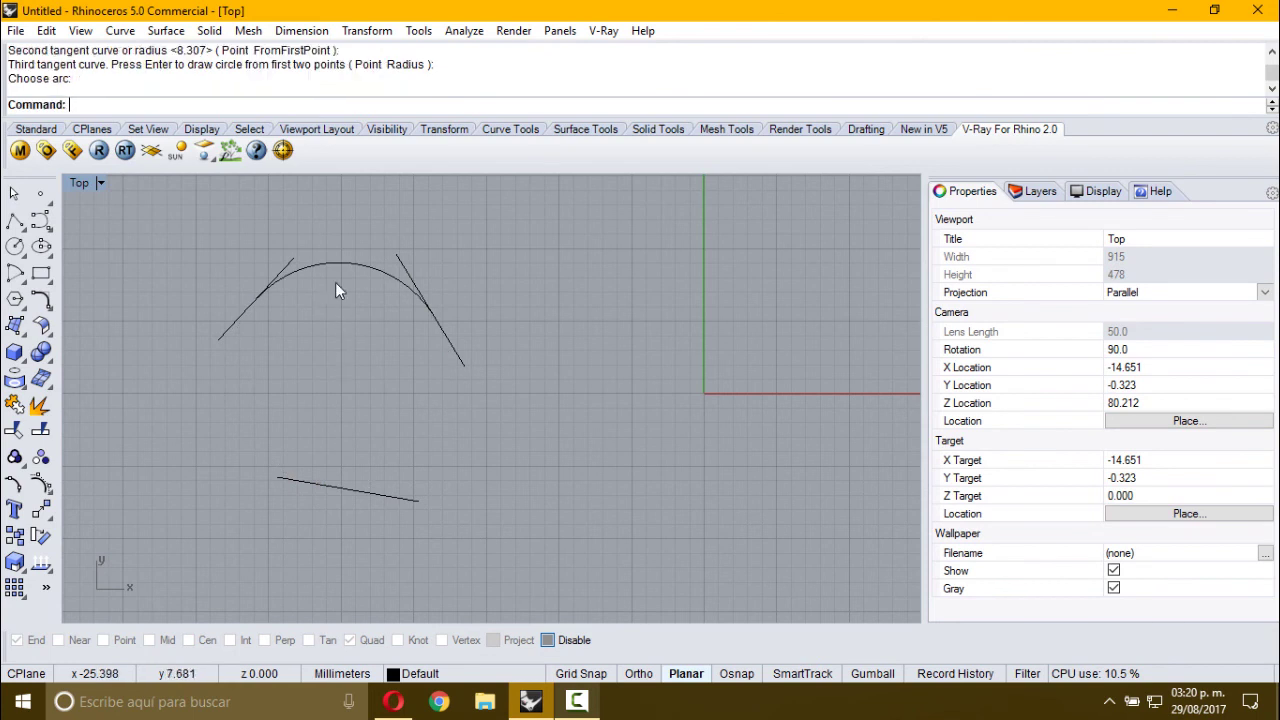
# Delete the arc tangent to the three lines.
pyautogui.click(348, 265)
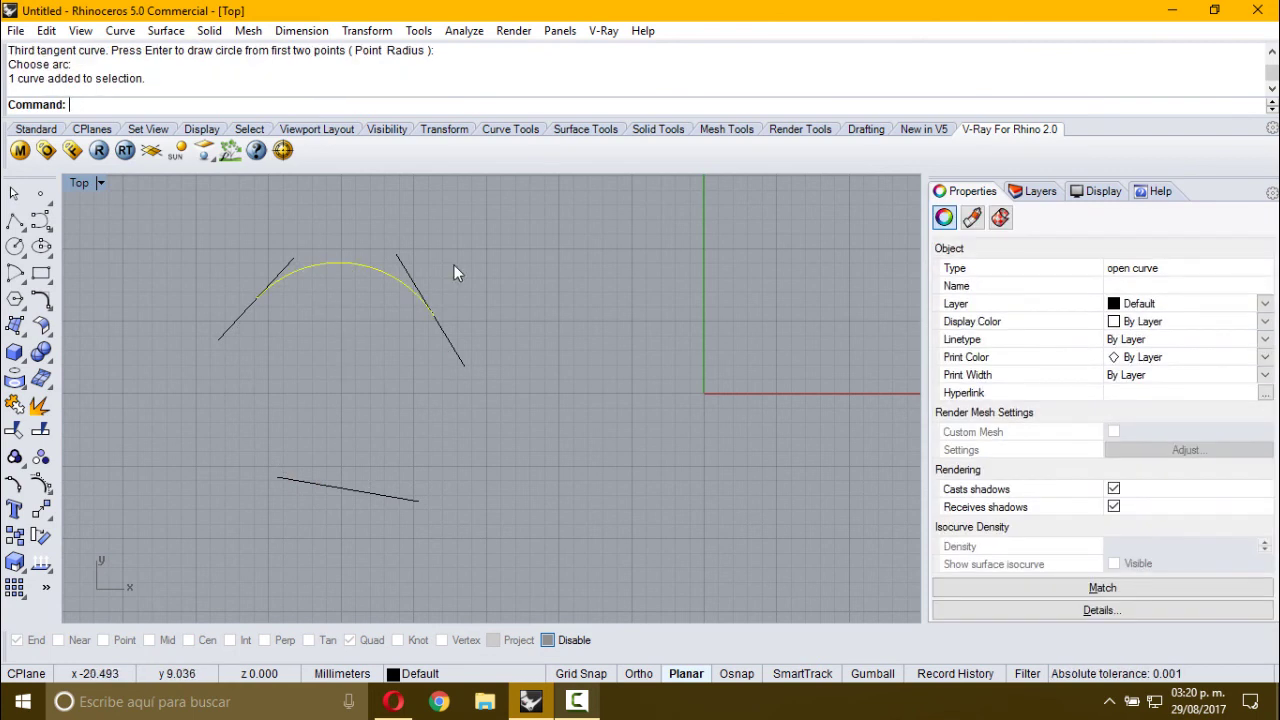
pyautogui.click(305, 274)
pyautogui.press('Delete')
# Draw an arc tangent to the two upper lines with a radius of 9 mm, keeping its upper portion.
pyautogui.click(15, 272)
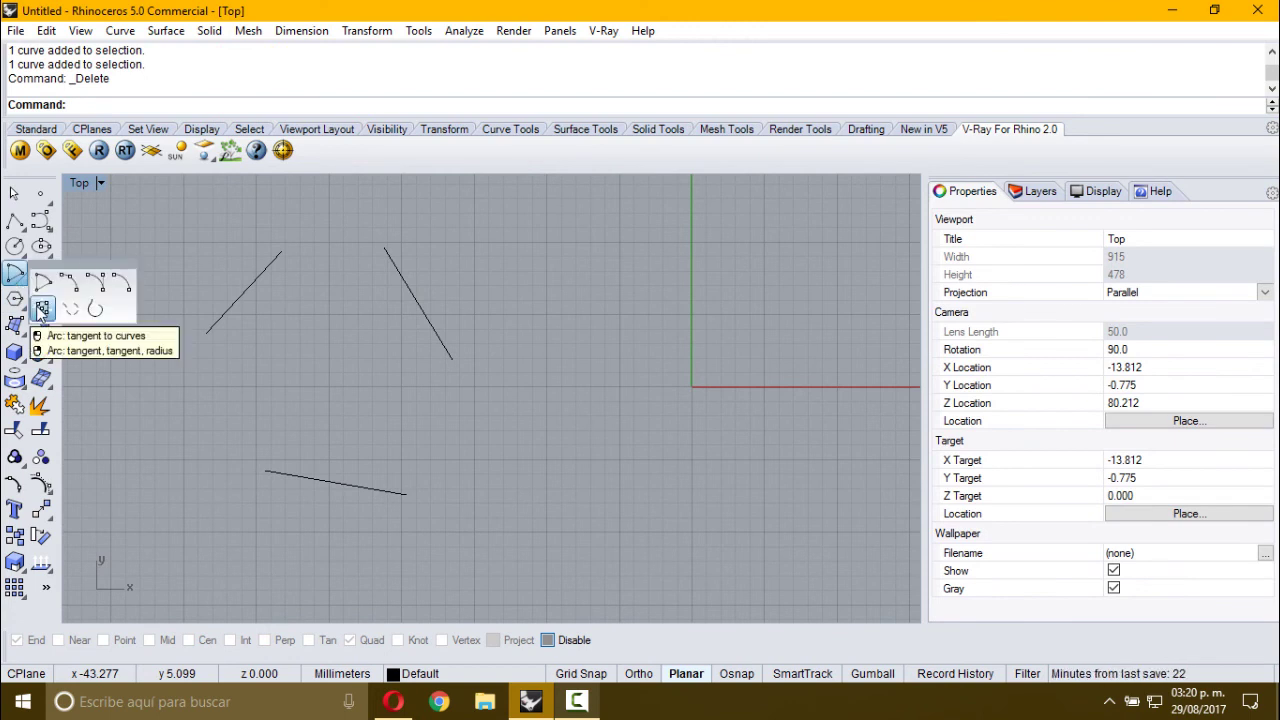
pyautogui.click(40, 309)
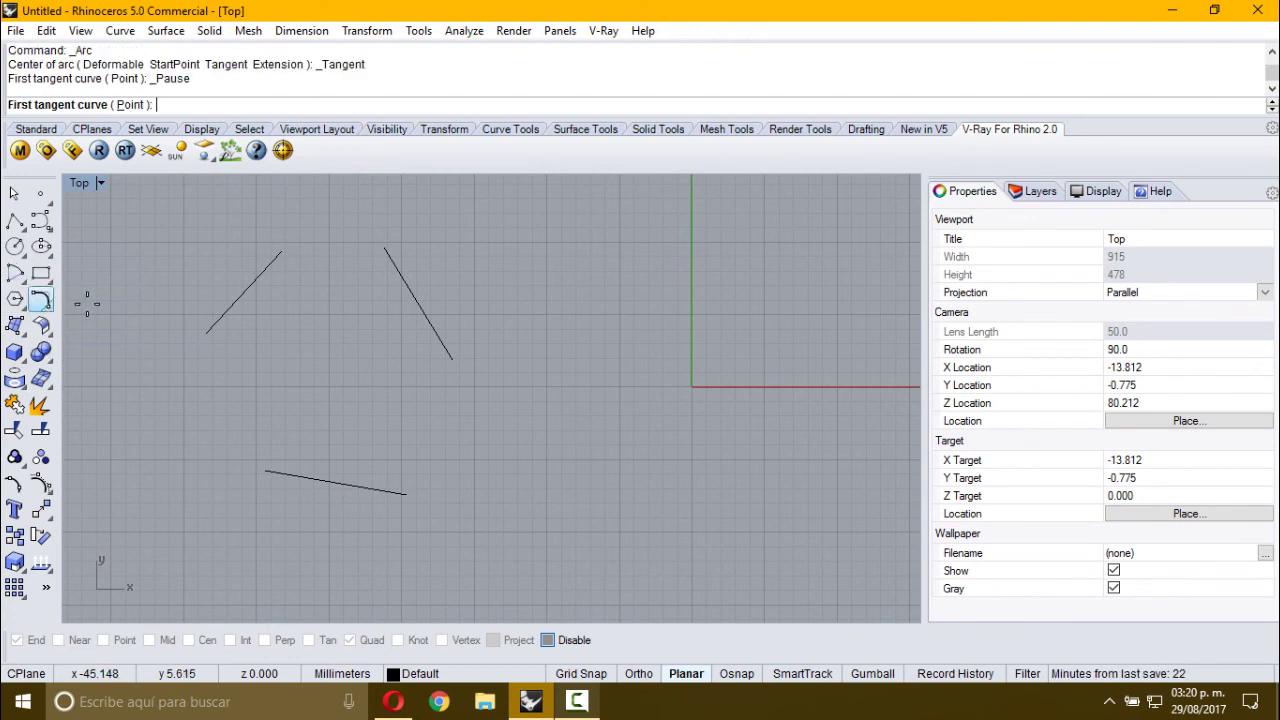
pyautogui.click(243, 294)
pyautogui.click(408, 308)
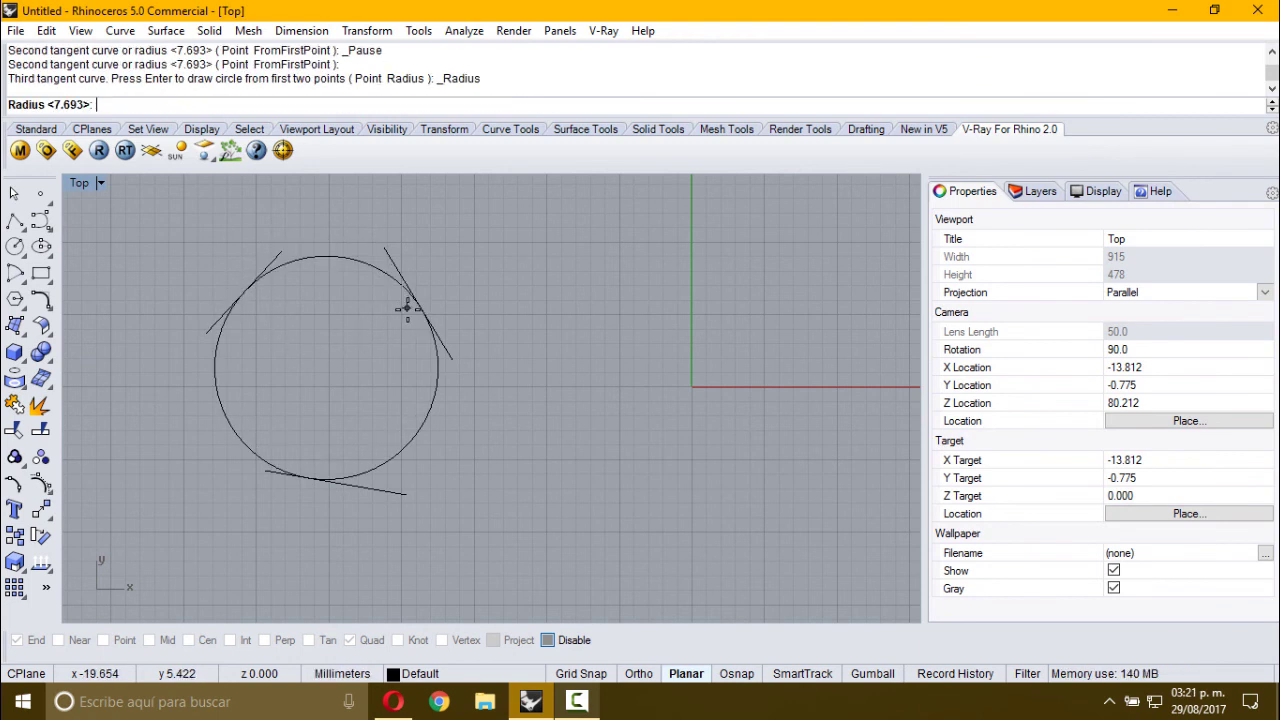
pyautogui.write('9')
pyautogui.press('Return')
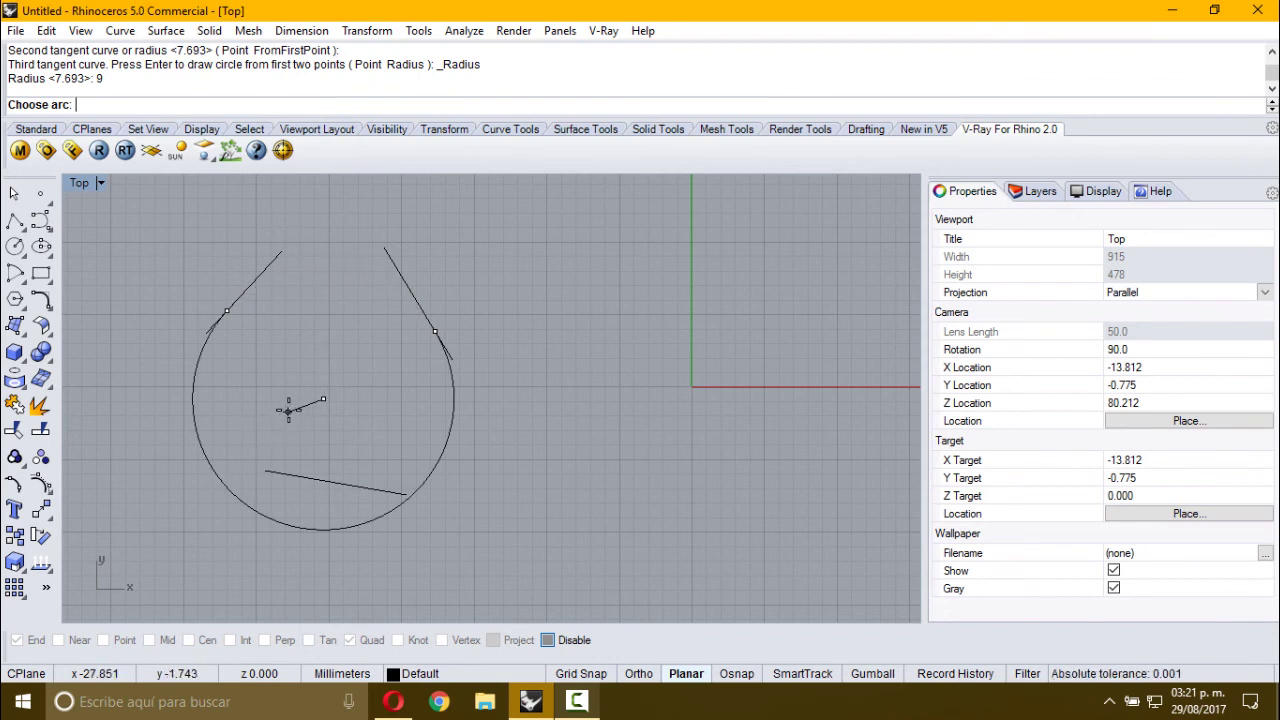
pyautogui.click(354, 254)
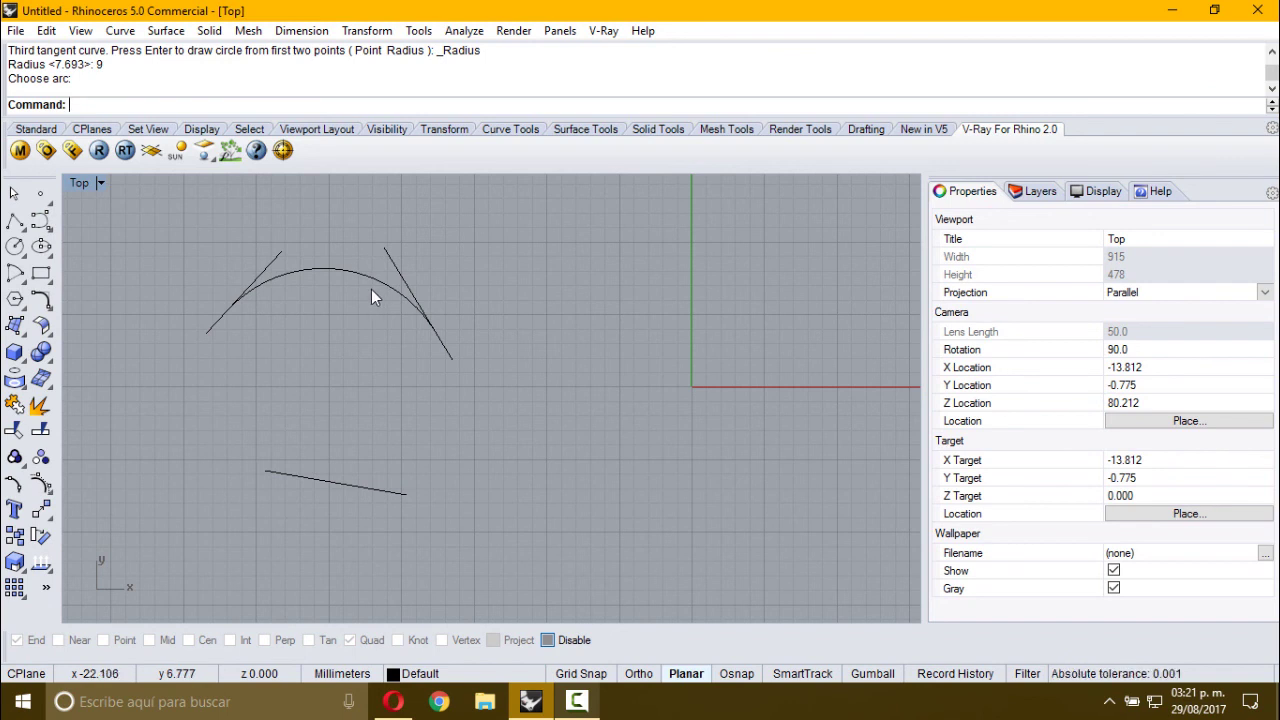
# Place seven single point objects in a U-shaped pattern around the origin, to the right of the tangent lines.
pyautogui.click(24, 280)
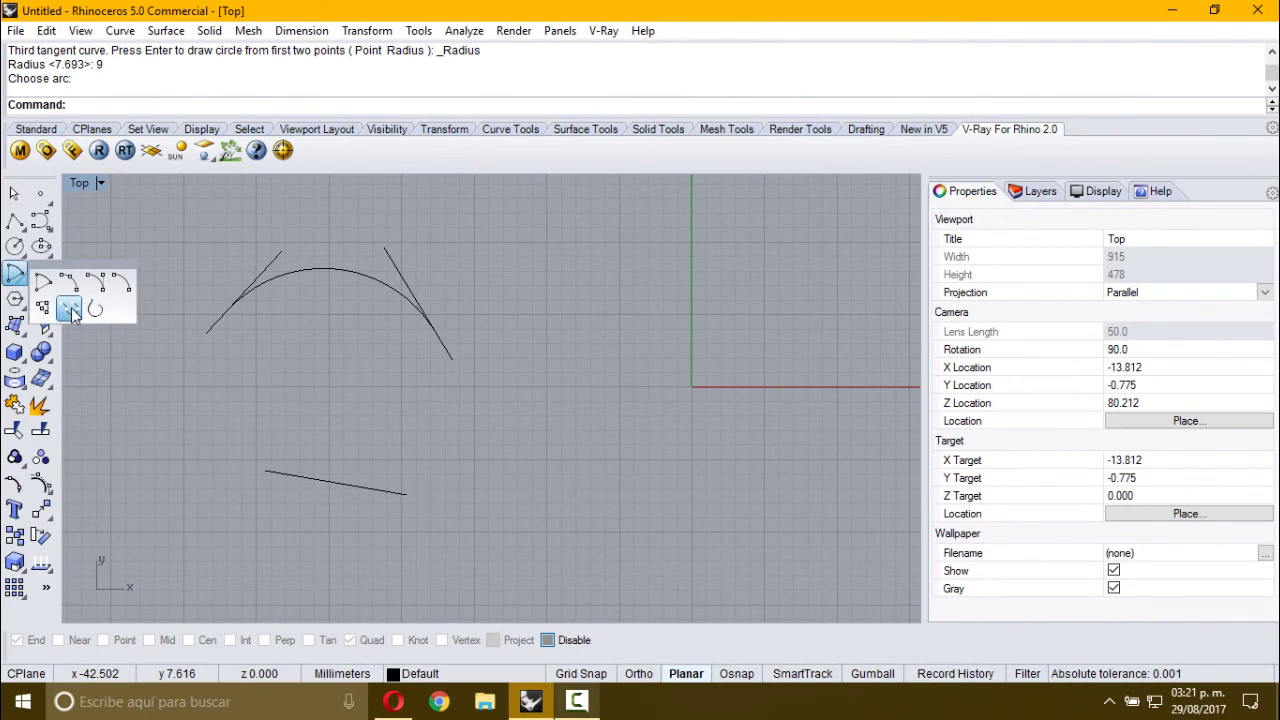
pyautogui.click(40, 193)
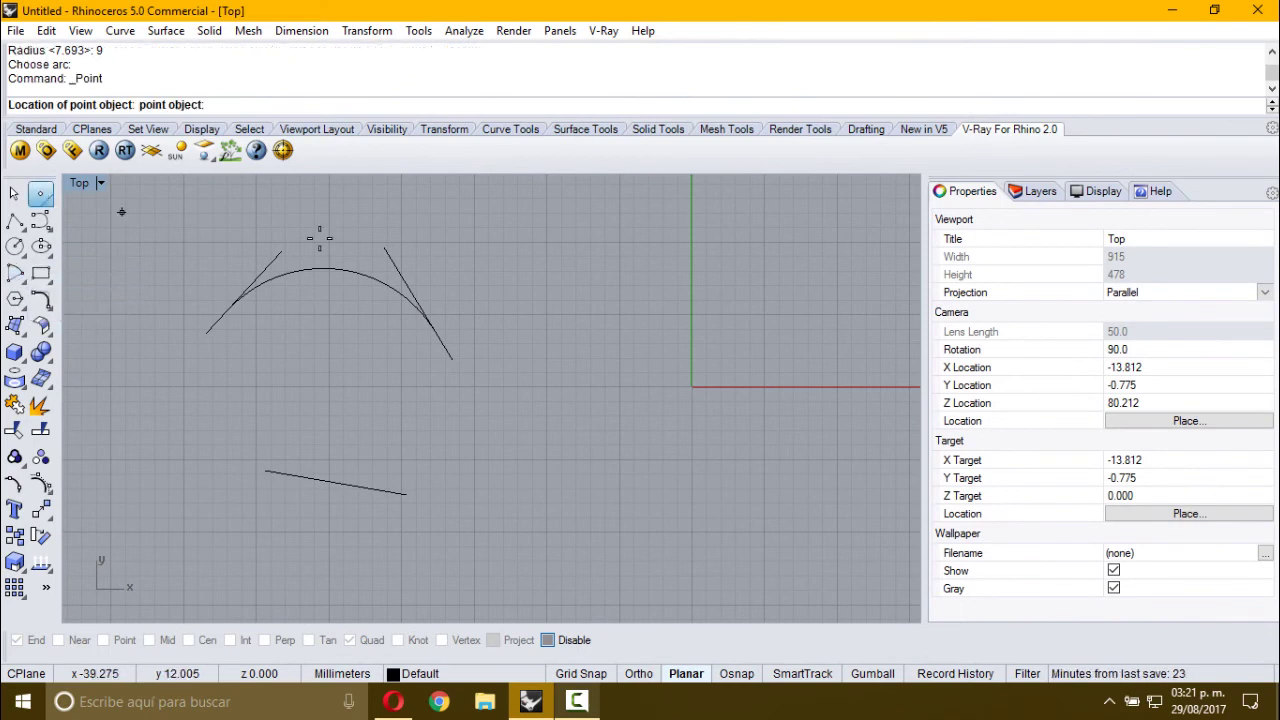
pyautogui.click(586, 345)
pyautogui.rightClick(600, 378)
pyautogui.click(606, 385)
pyautogui.rightClick(608, 391)
pyautogui.click(681, 407)
pyautogui.rightClick(740, 416)
pyautogui.click(753, 400)
pyautogui.rightClick(780, 382)
pyautogui.click(792, 375)
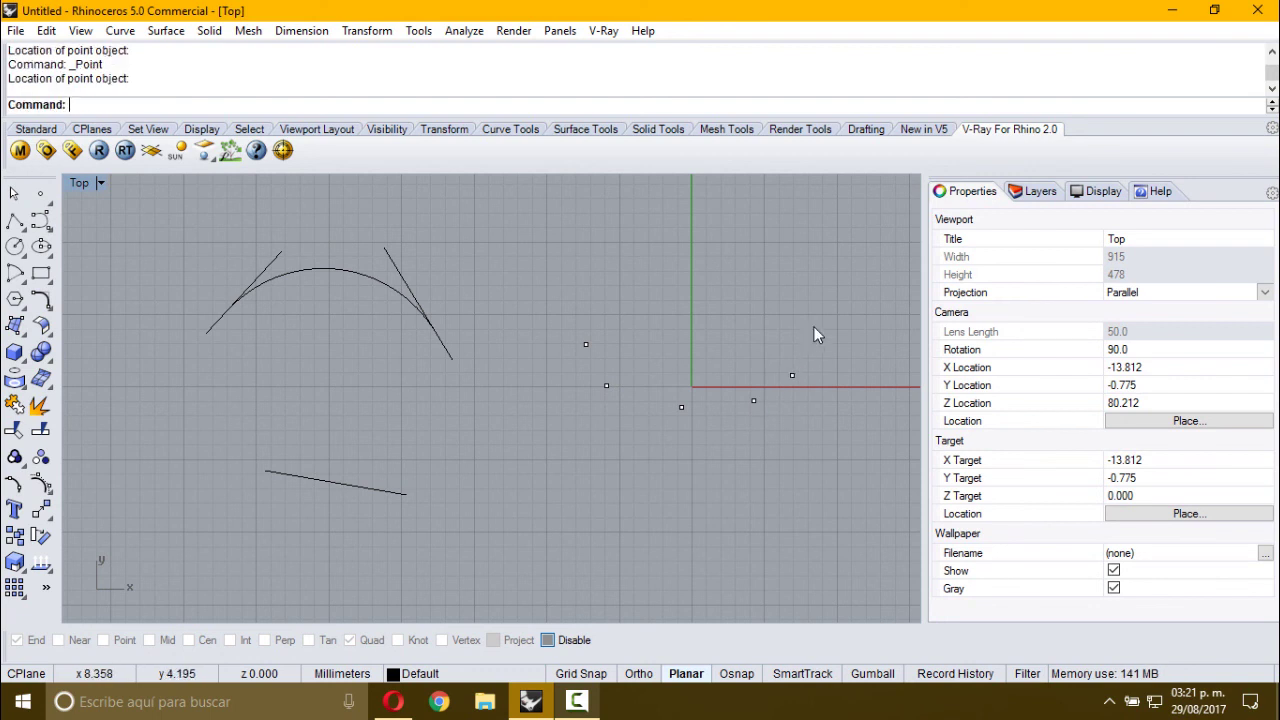
pyautogui.rightClick(815, 333)
pyautogui.click(816, 277)
pyautogui.moveTo(571, 306); pyautogui.dragTo(388, 308, button='right')
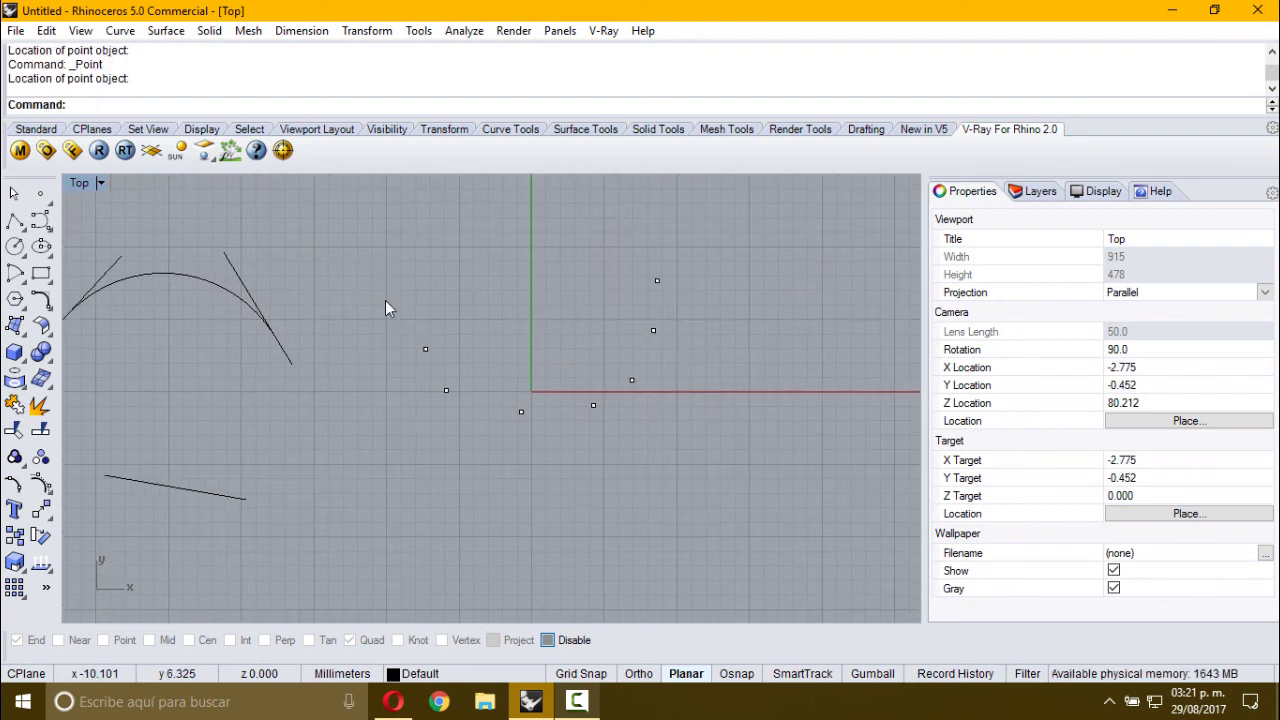
pyautogui.moveTo(327, 219); pyautogui.dragTo(855, 579)
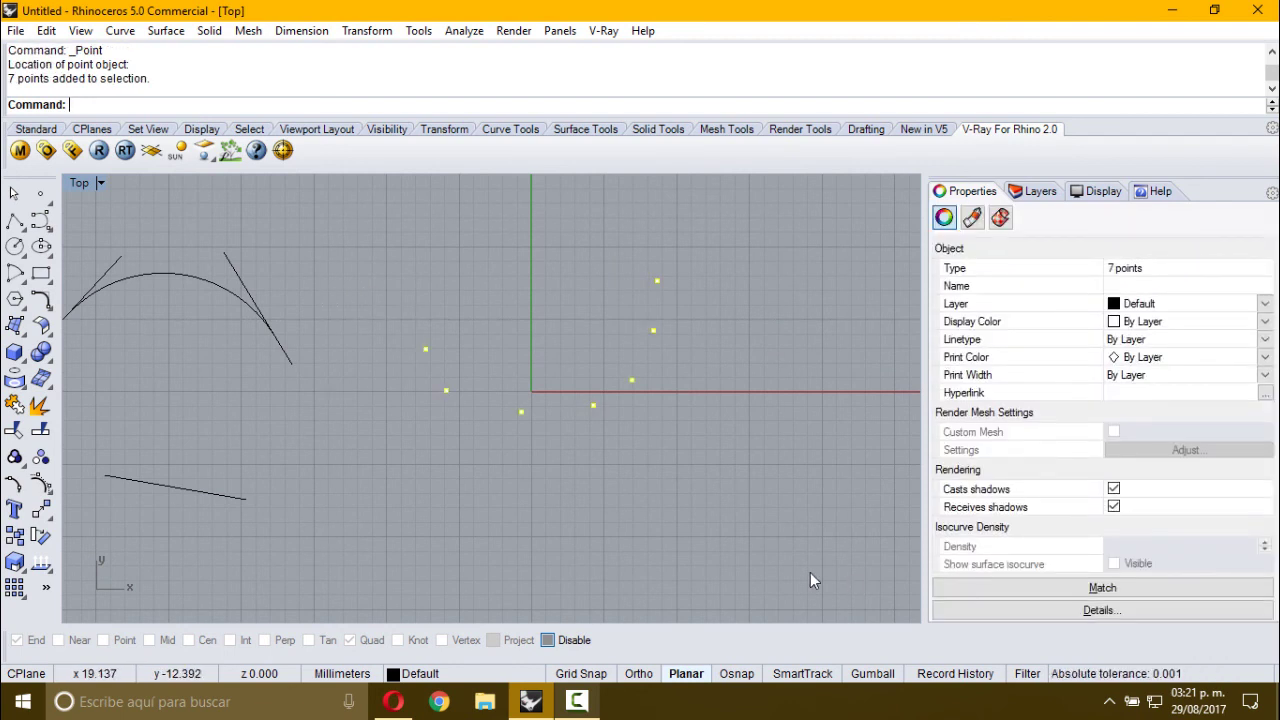
pyautogui.moveTo(640, 477); pyautogui.dragTo(576, 470, button='right')
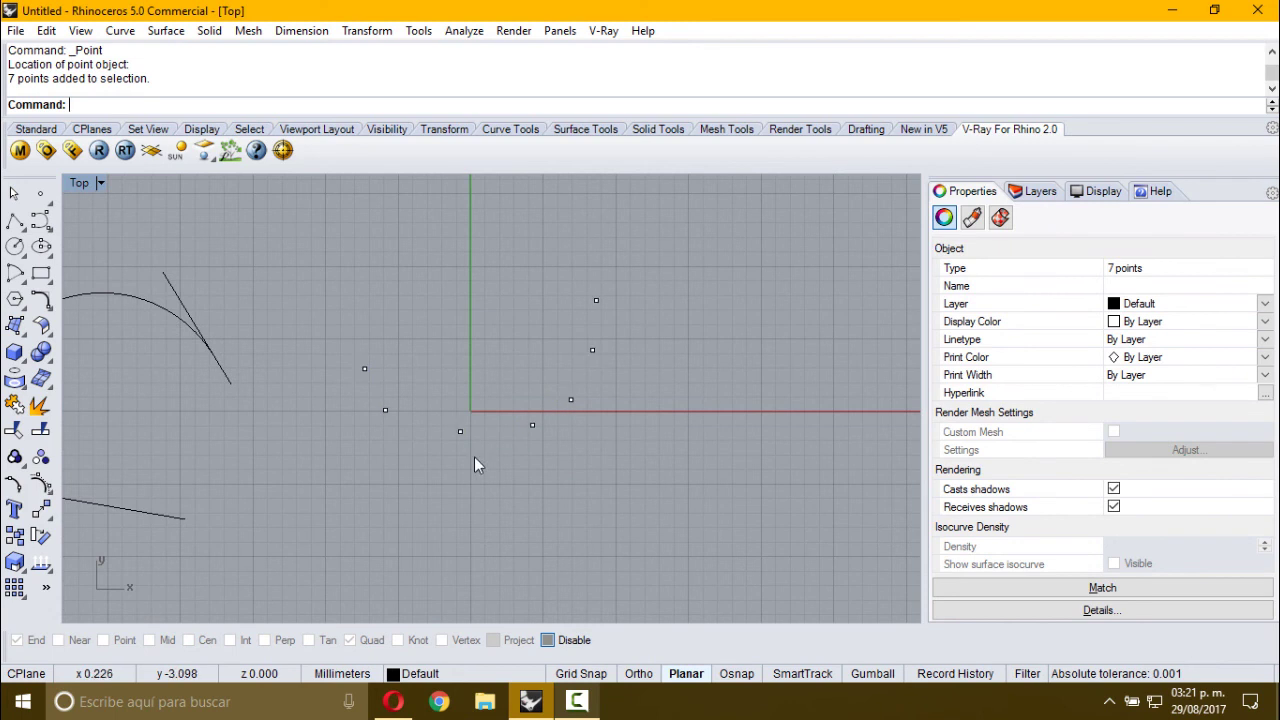
pyautogui.click(474, 457)
# Build an open chain of arcs through all seven points, accepting degree 3, interpolated curve type and uniform knots.
pyautogui.click(16, 282)
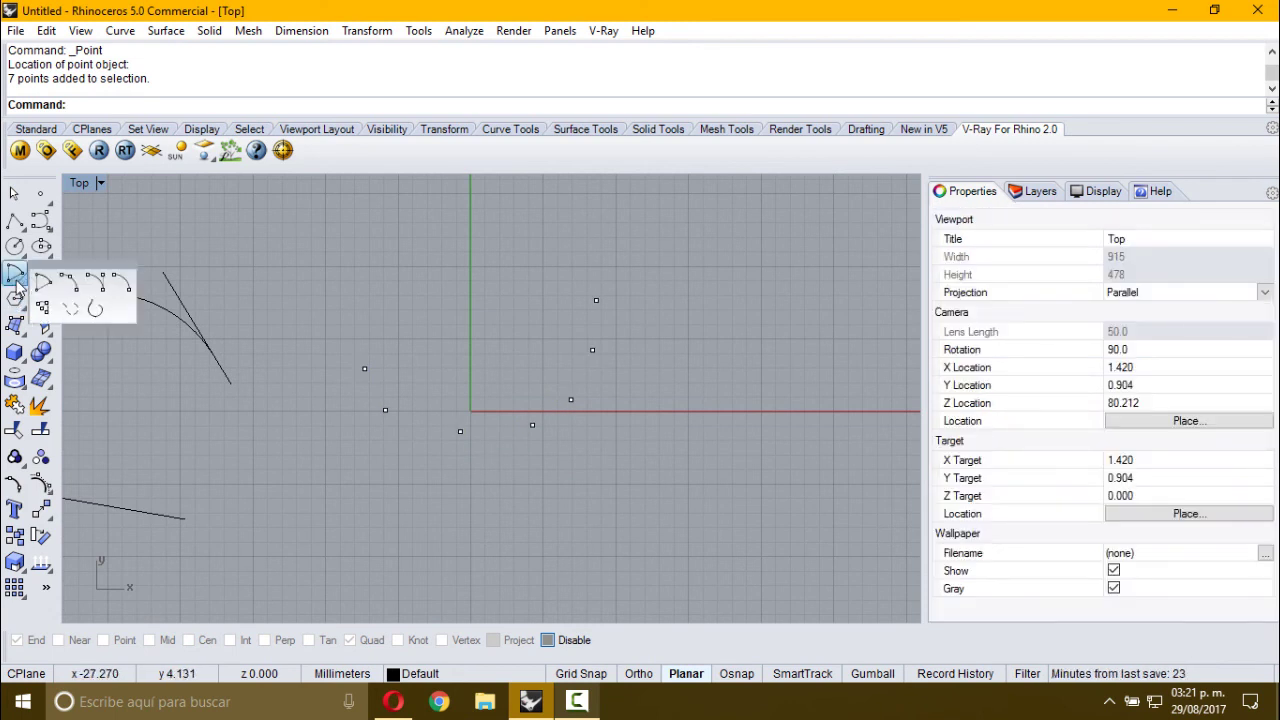
pyautogui.click(66, 312)
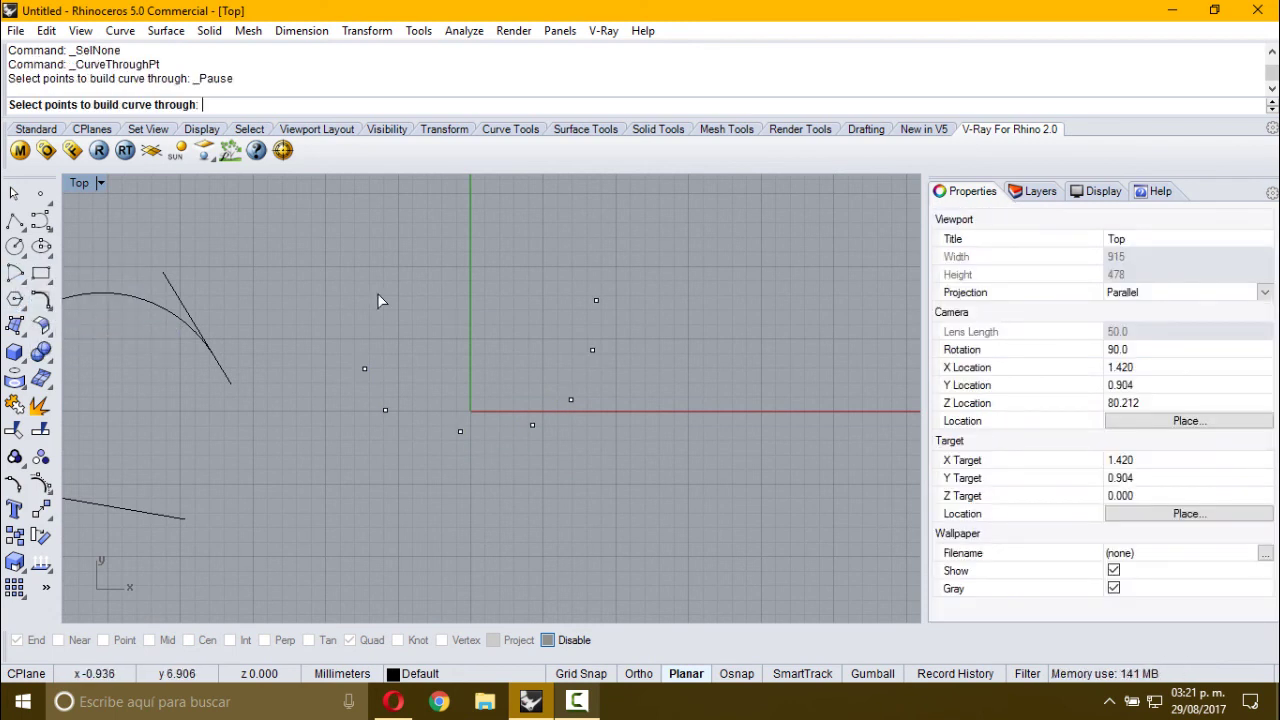
pyautogui.moveTo(298, 234); pyautogui.dragTo(654, 526)
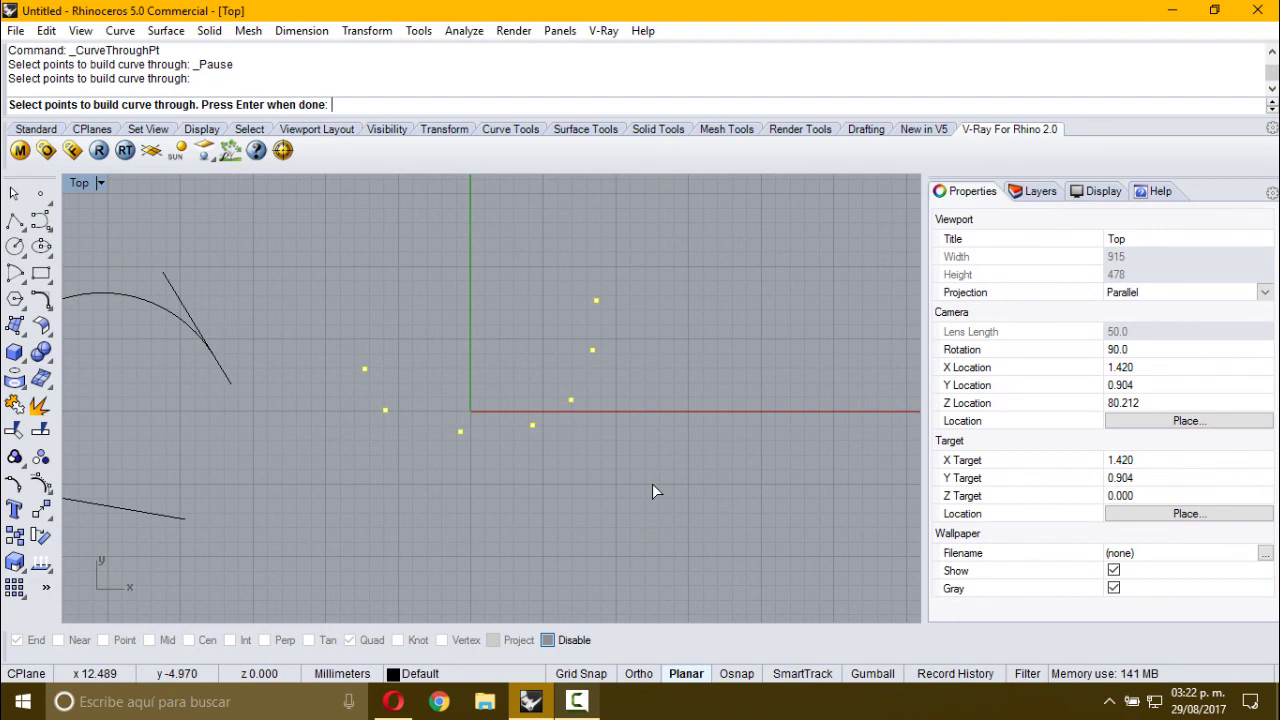
pyautogui.moveTo(652, 483); pyautogui.dragTo(641, 509, button='right')
pyautogui.press('Return')
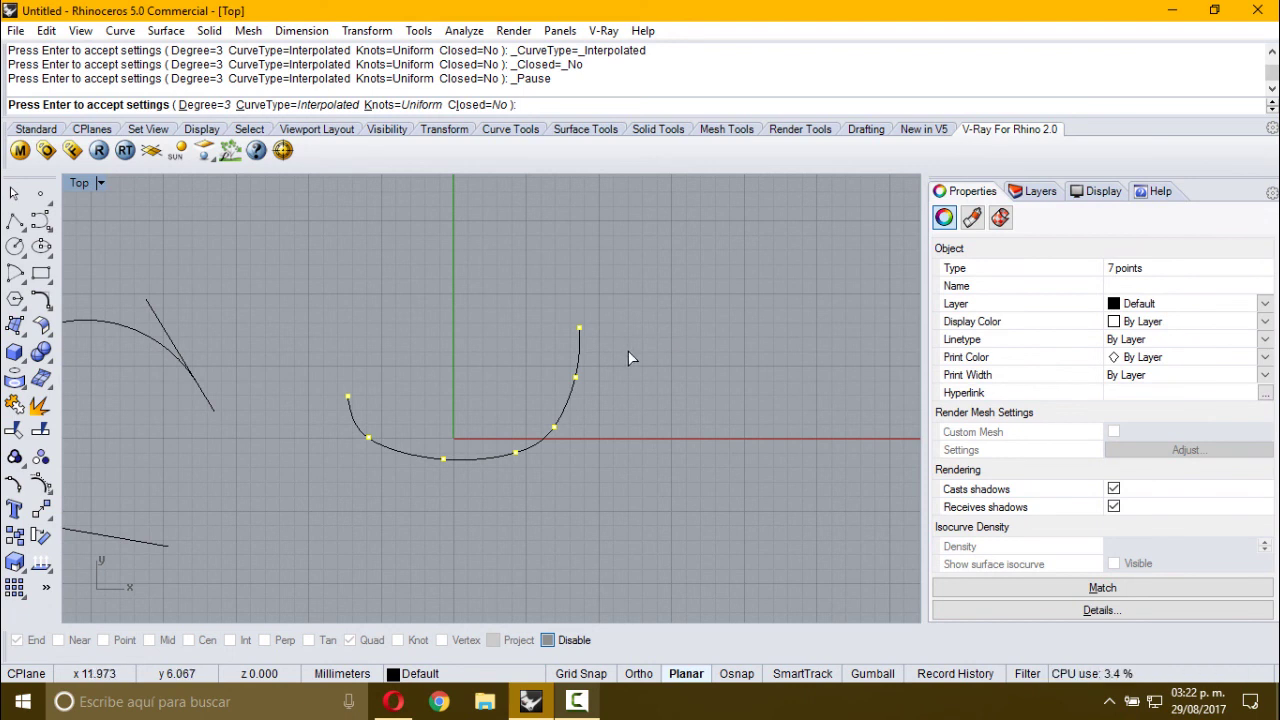
pyautogui.press('Return')
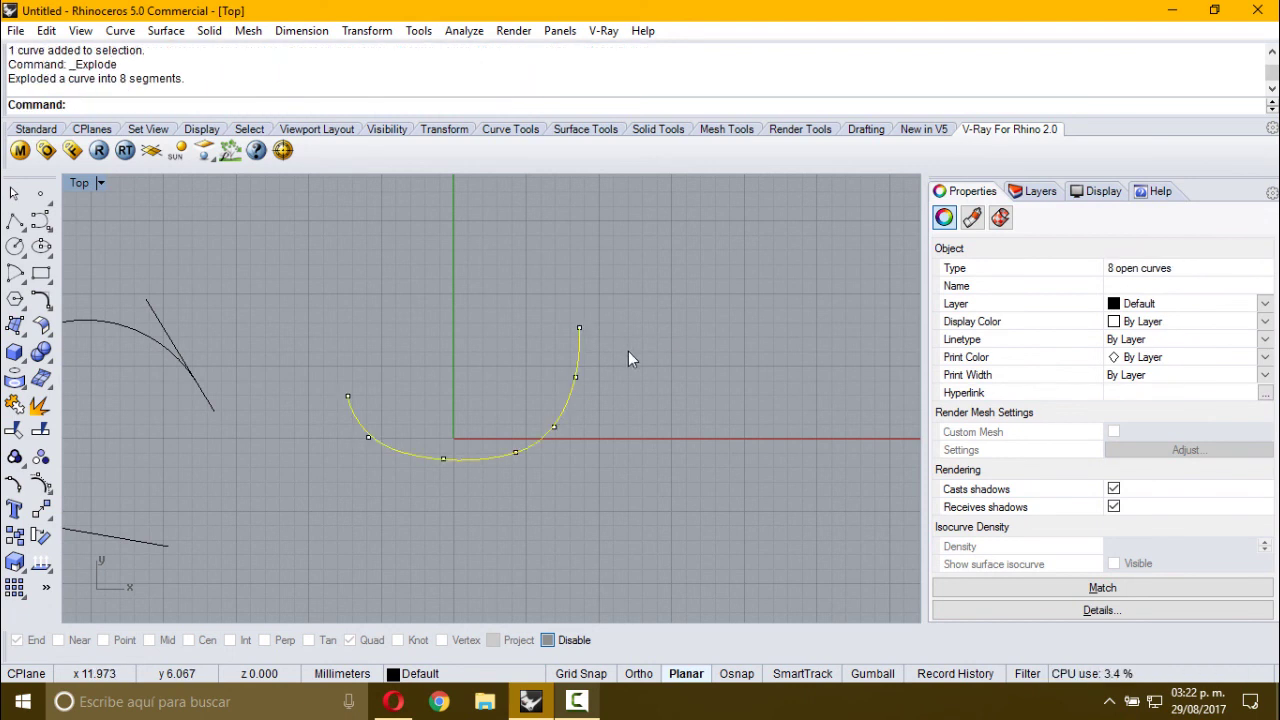
# Examine how the U-shaped curve is split by selecting its individual segments and points one at a time.
pyautogui.click(362, 423)
pyautogui.click(393, 452)
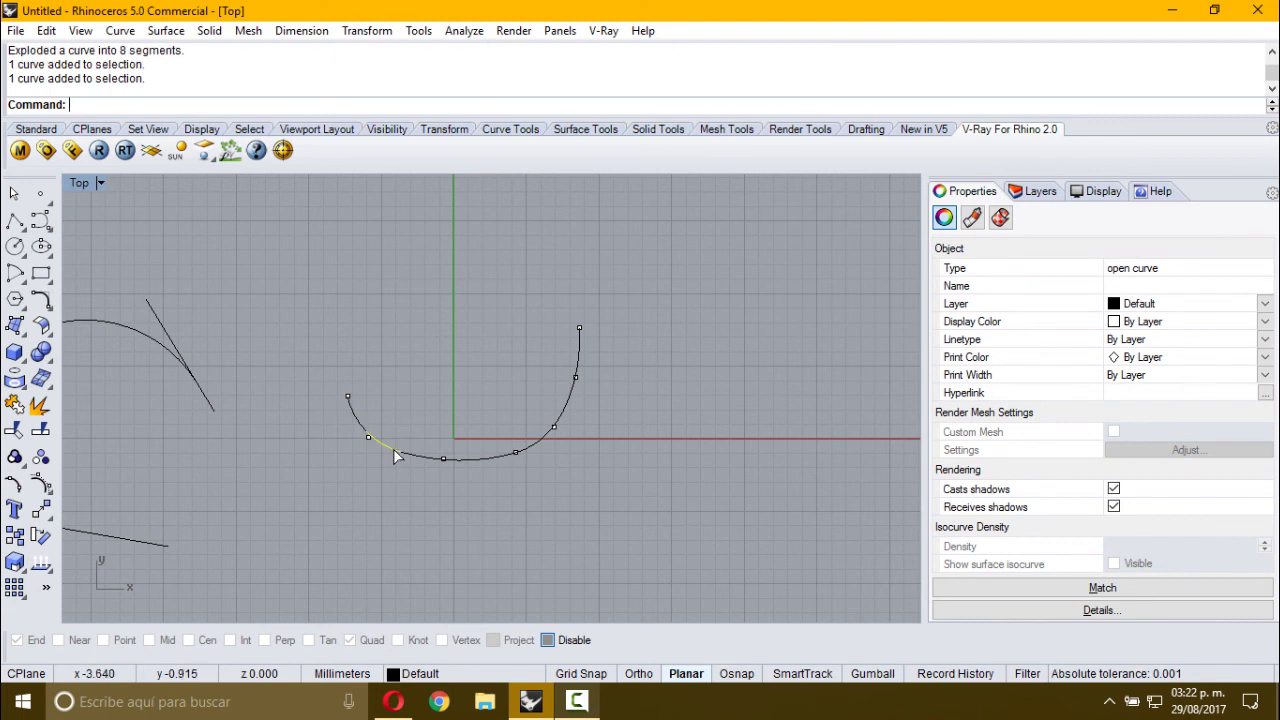
pyautogui.click(424, 453)
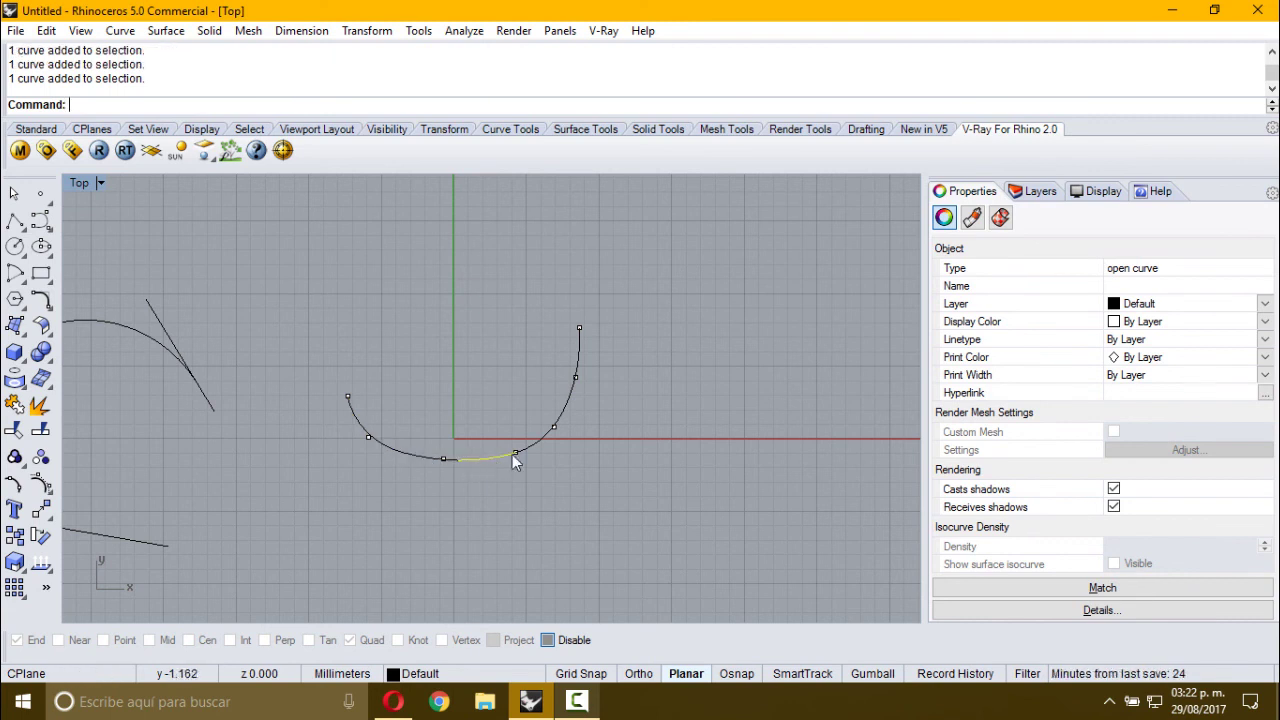
pyautogui.click(555, 427)
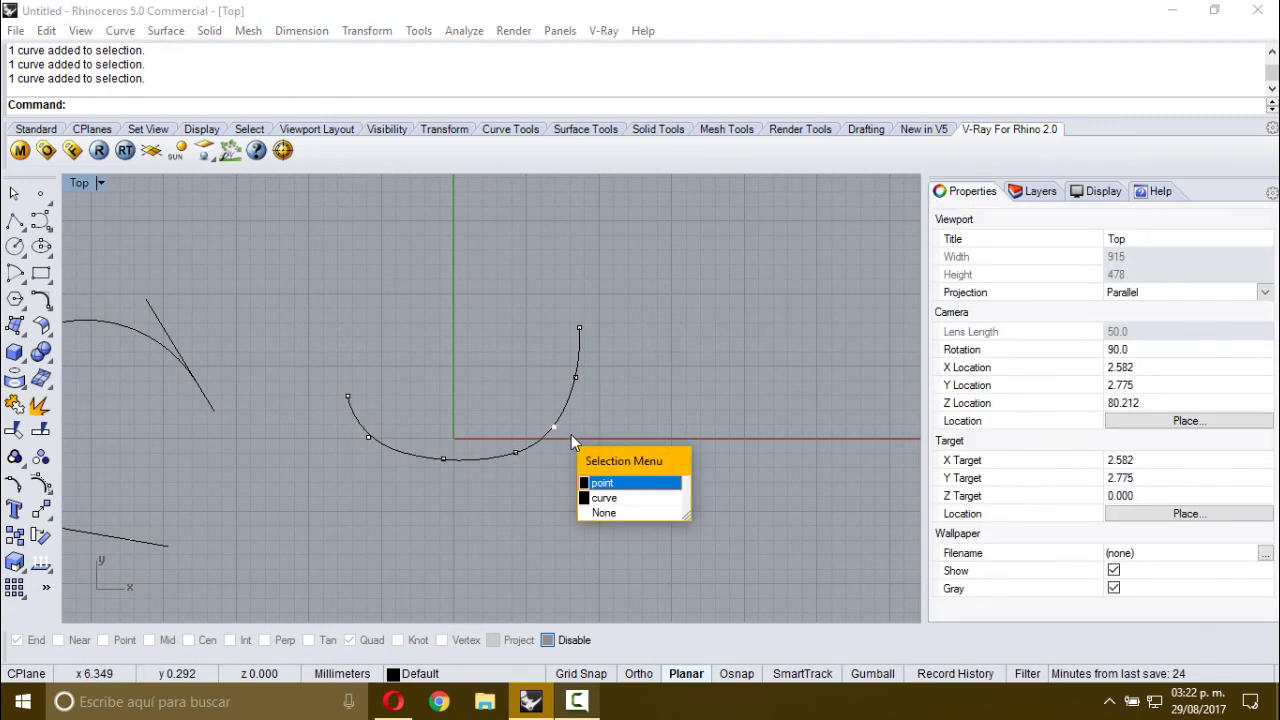
pyautogui.press('Return')
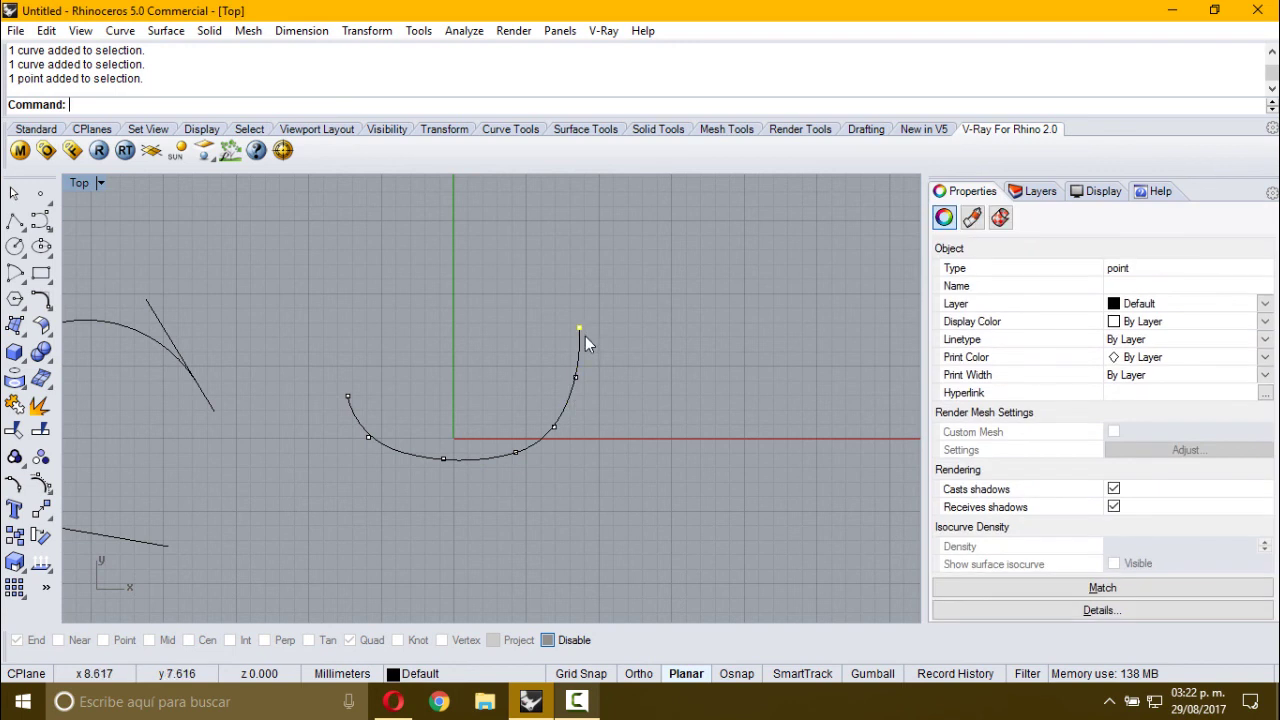
pyautogui.click(590, 346)
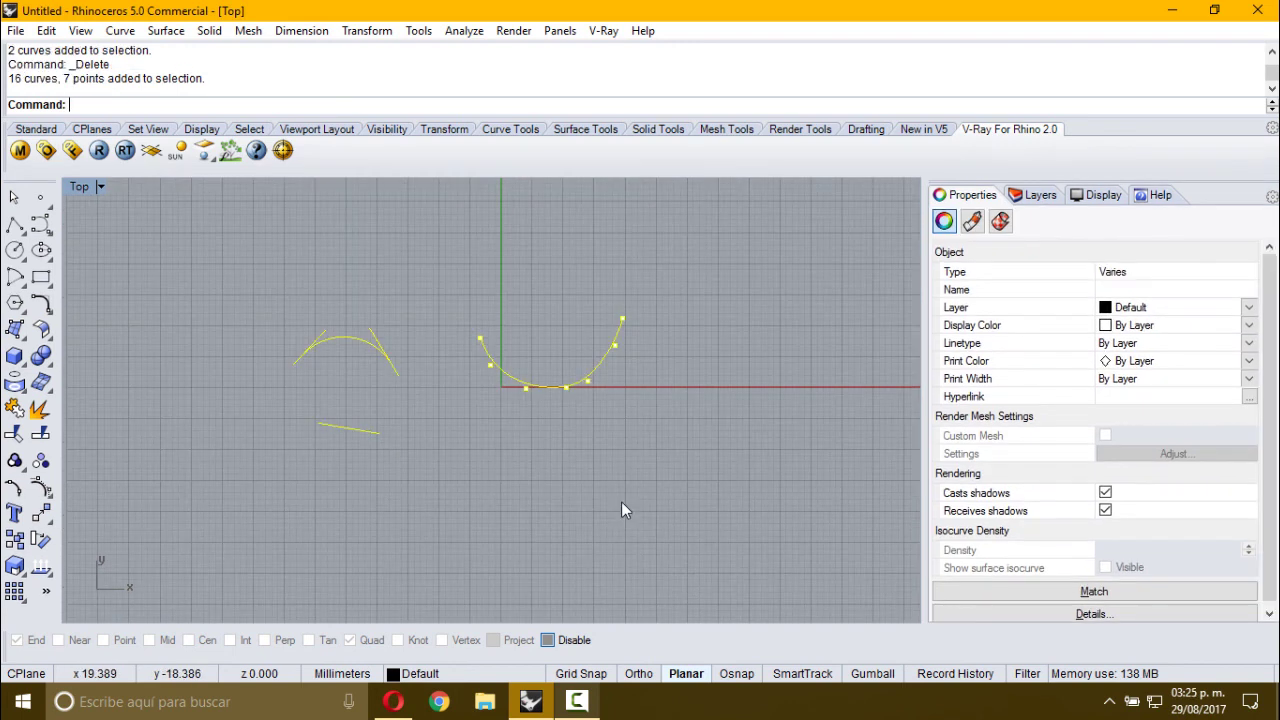
# Delete all remaining curves and points from the Top view.
pyautogui.press('Delete')
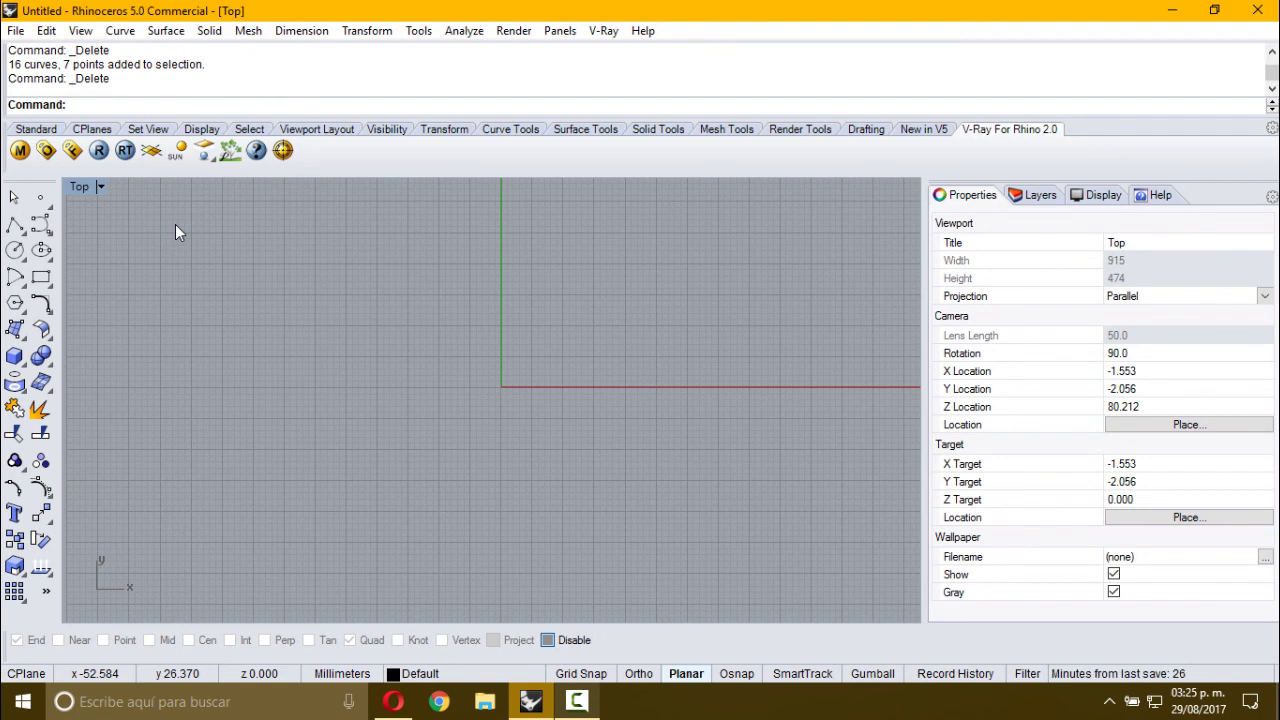
pyautogui.scroll(-1, 175, 224)
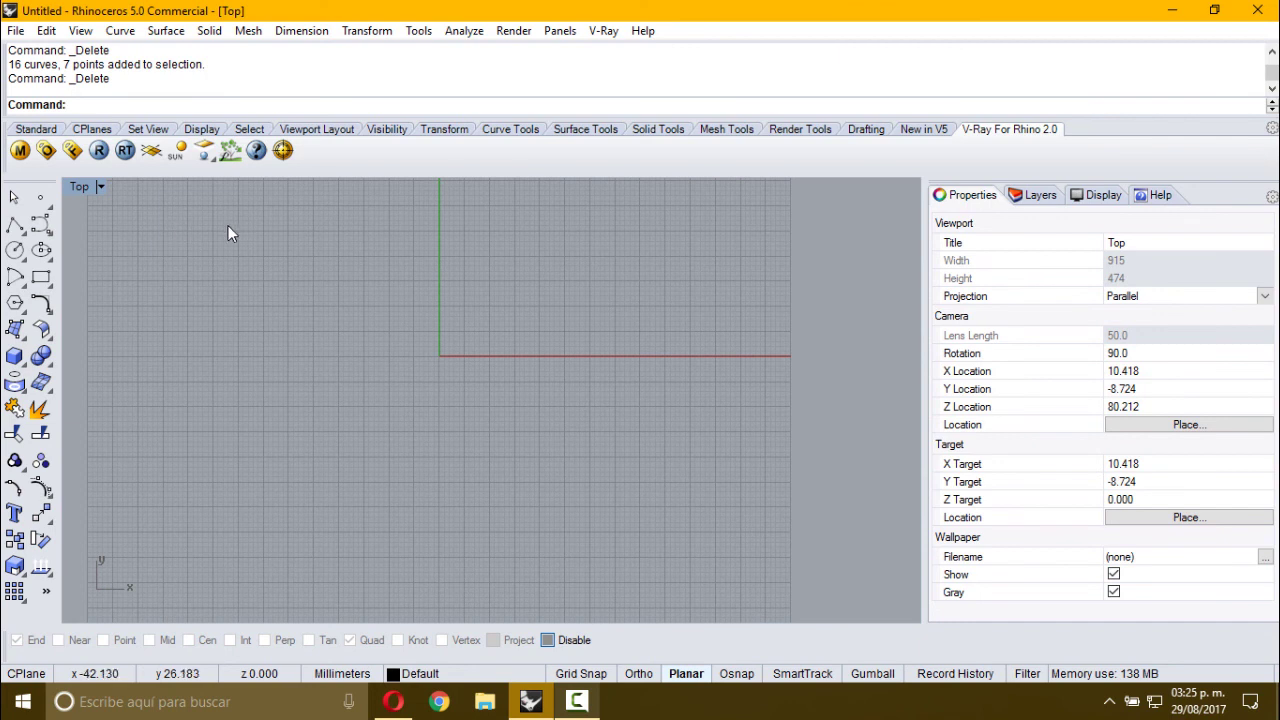